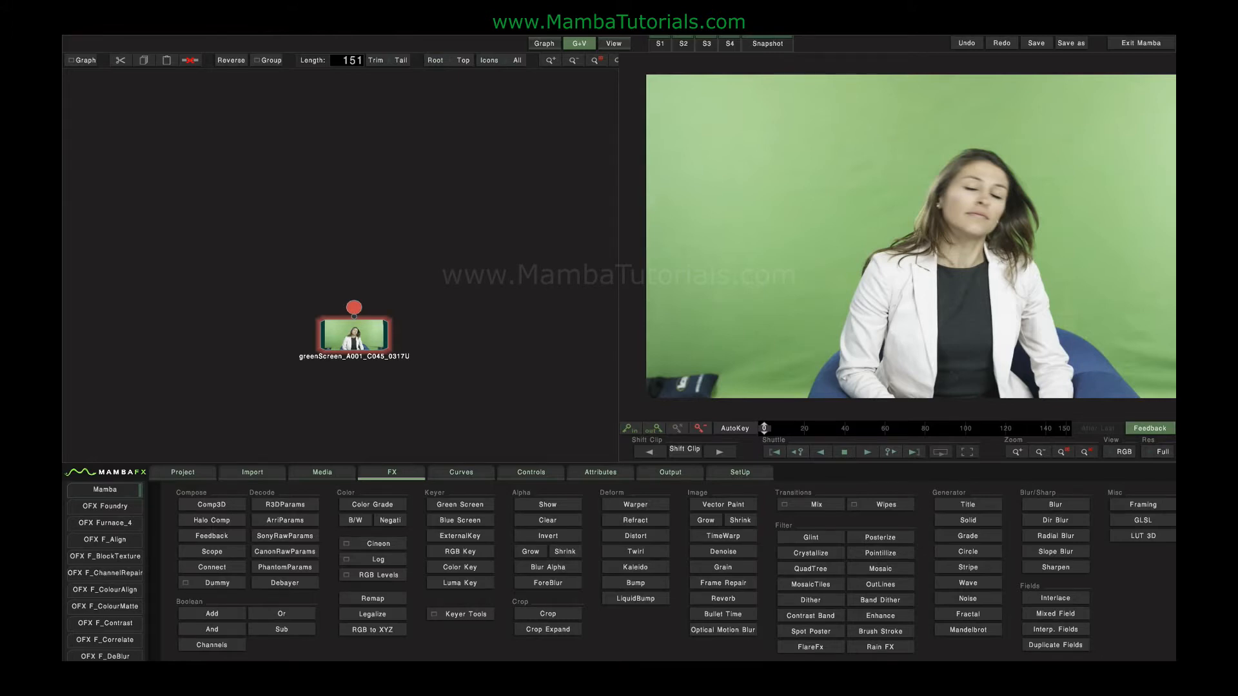
Add a Green Screen keyer to the clip and, in alpha view, refine the key to tolerance 3.320 and softness 11.133.
click(460, 504)
click(365, 291)
click(1125, 454)
click(1119, 420)
drag(1051, 643, 760, 646)
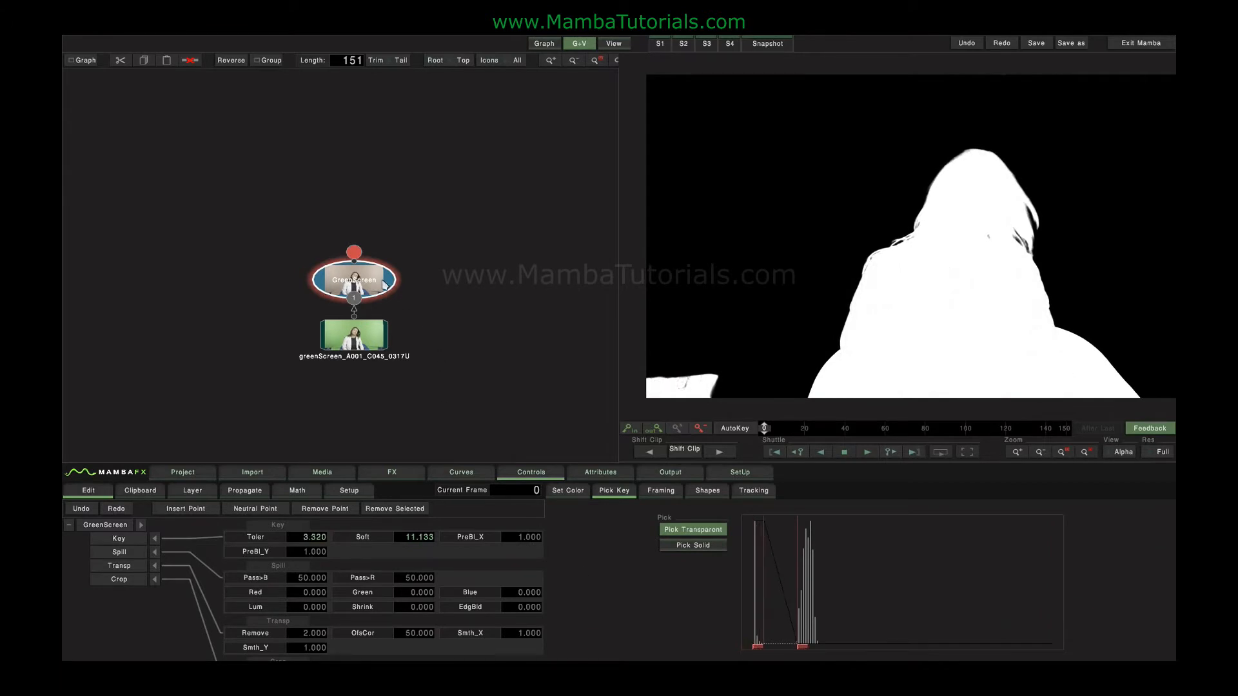
Try a Show Alpha node on the keyer with the viewer in RGB, then delete the node.
click(396, 475)
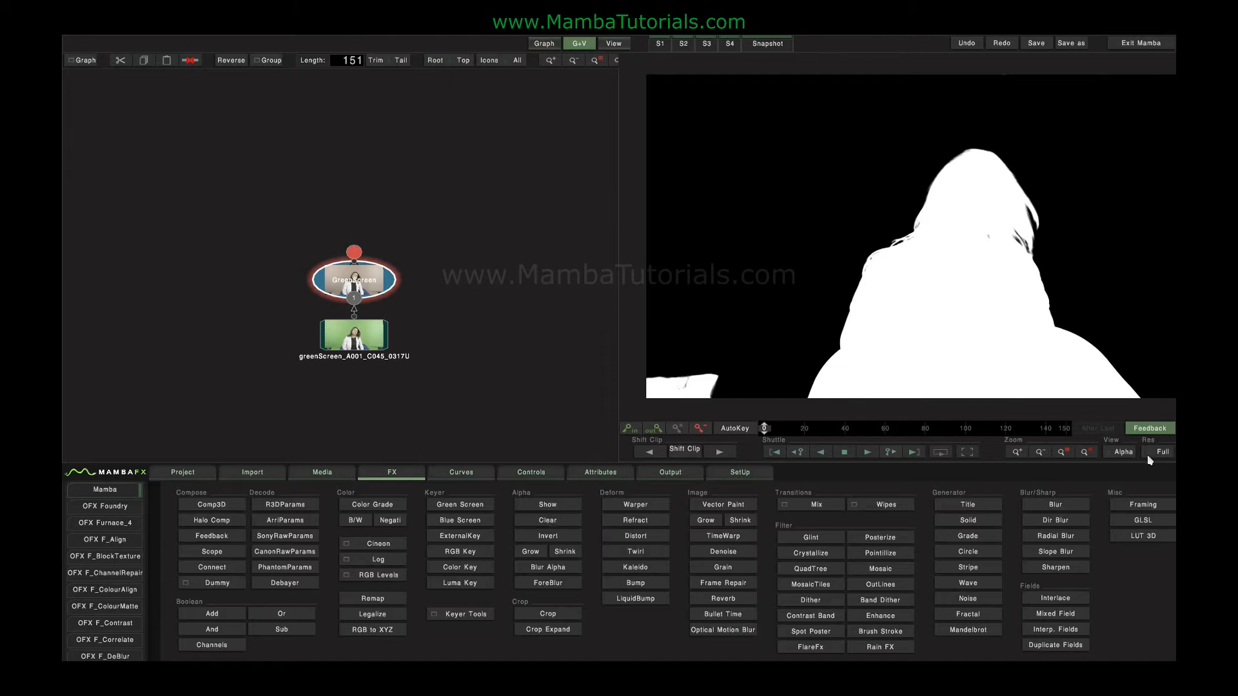
click(1119, 452)
click(1122, 365)
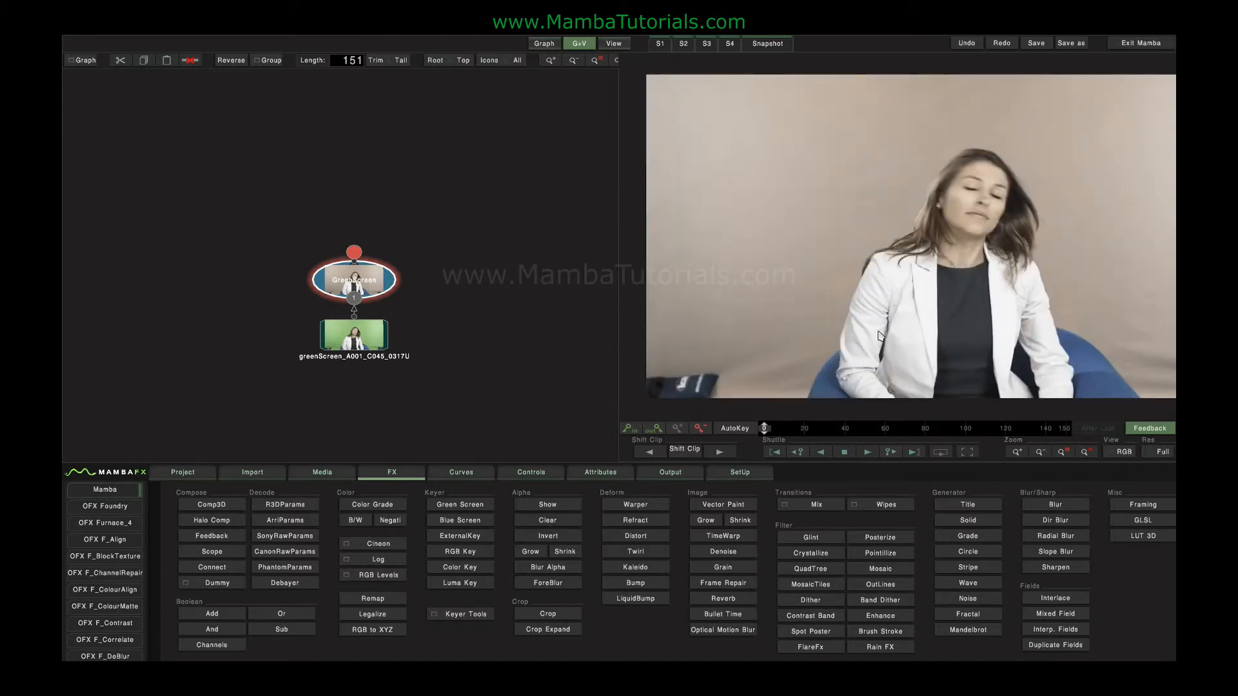
click(534, 509)
click(373, 222)
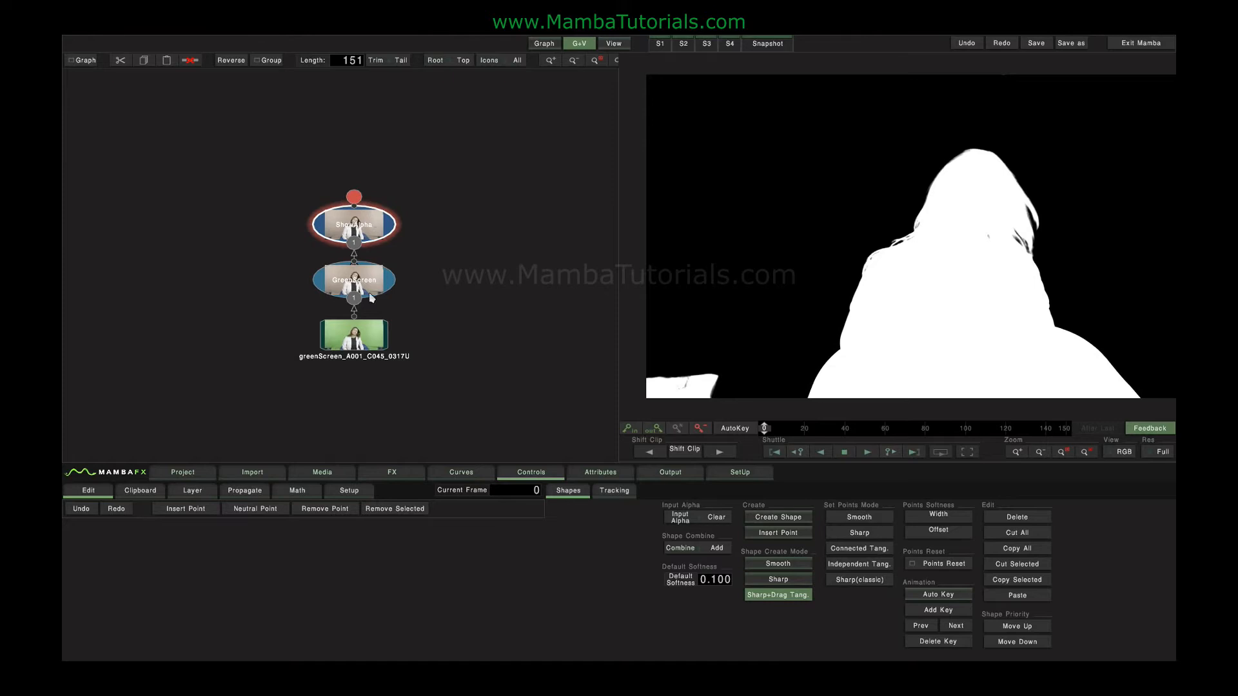
click(391, 474)
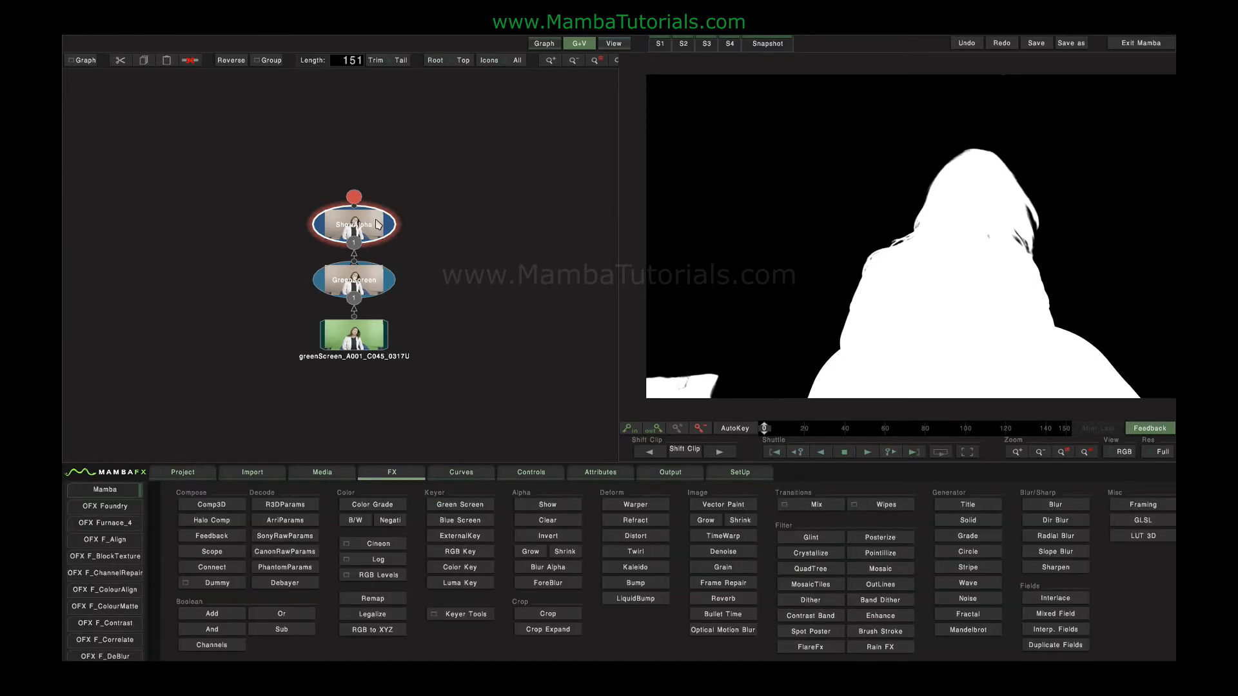
key(Delete)
Try a Clear Alpha node on the keyer, check it in alpha view, and delete it.
click(547, 519)
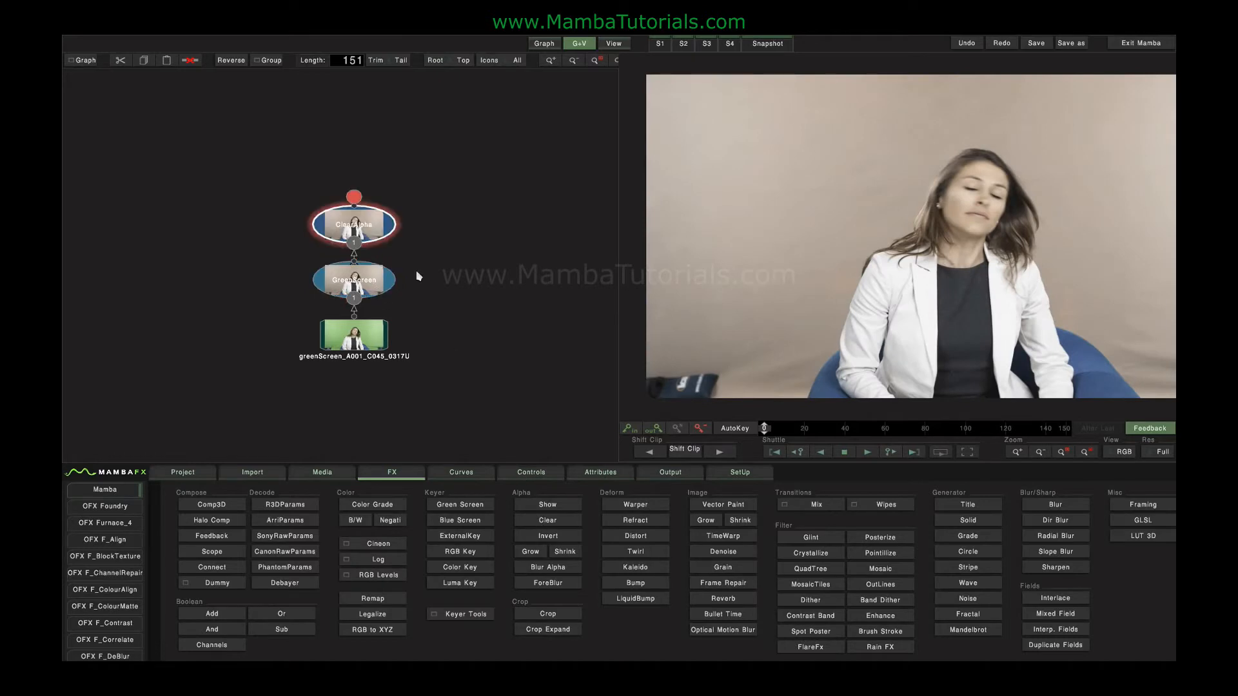
click(378, 228)
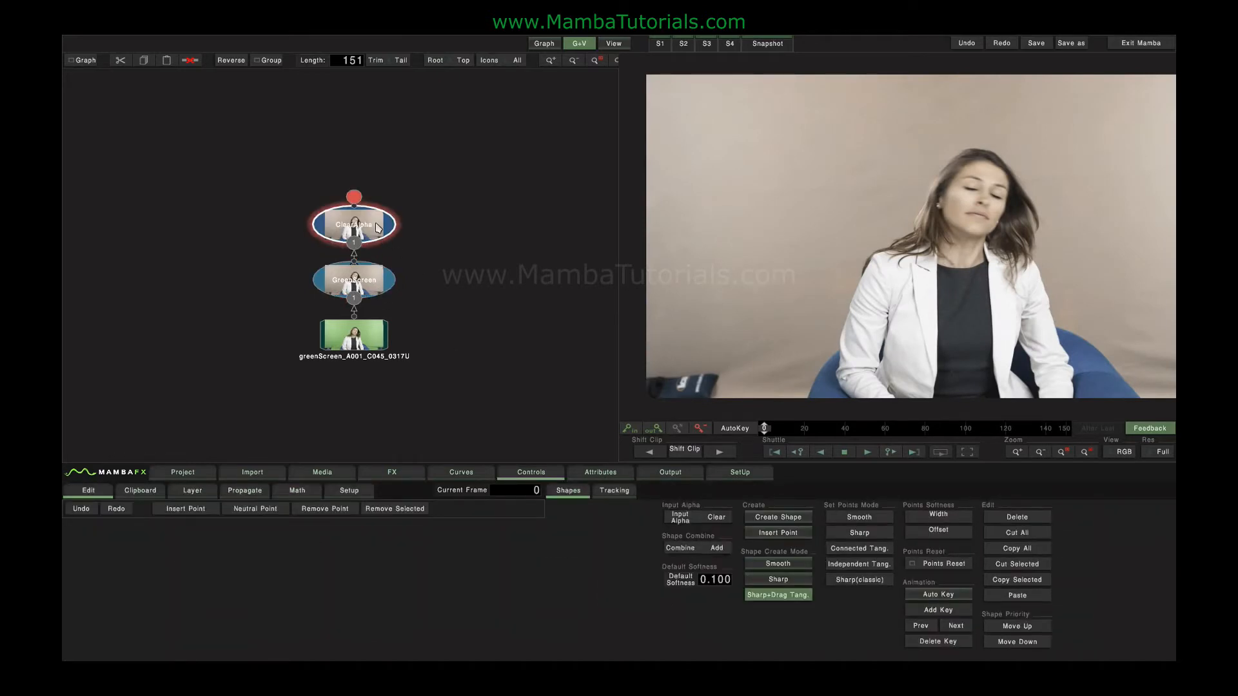
click(1115, 453)
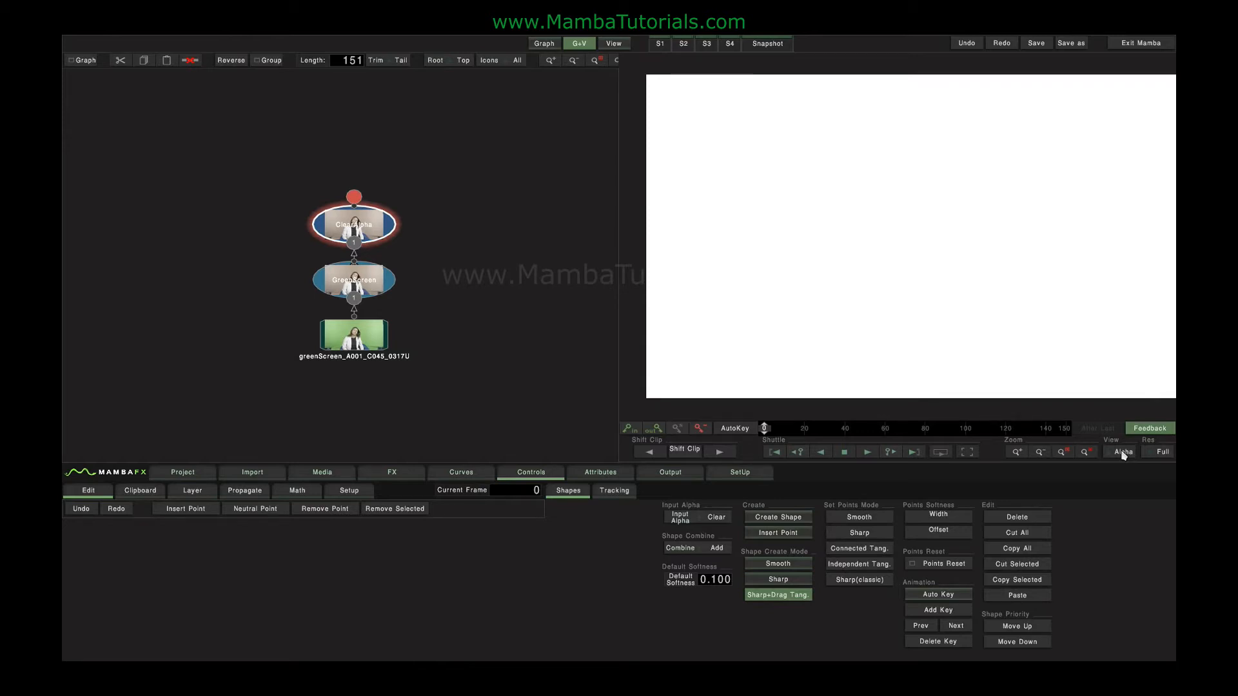
key(Delete)
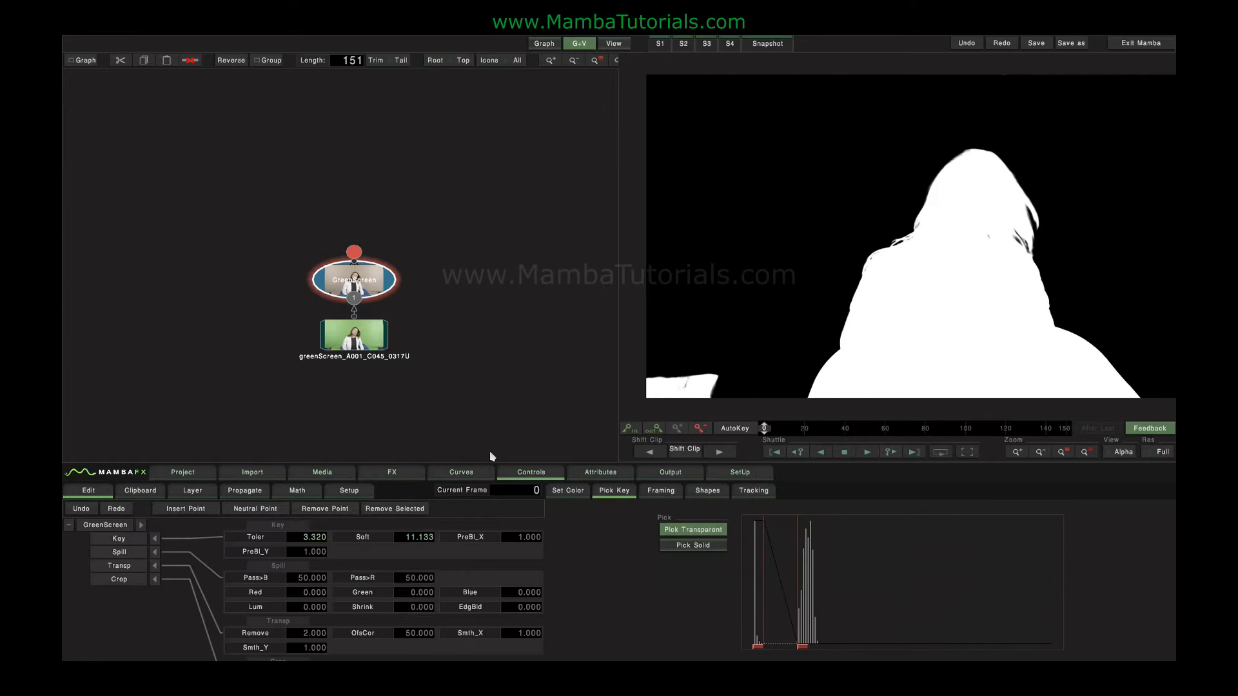
Create a Solid beside the Green Screen node and combine the two with a Comp3D node.
click(392, 472)
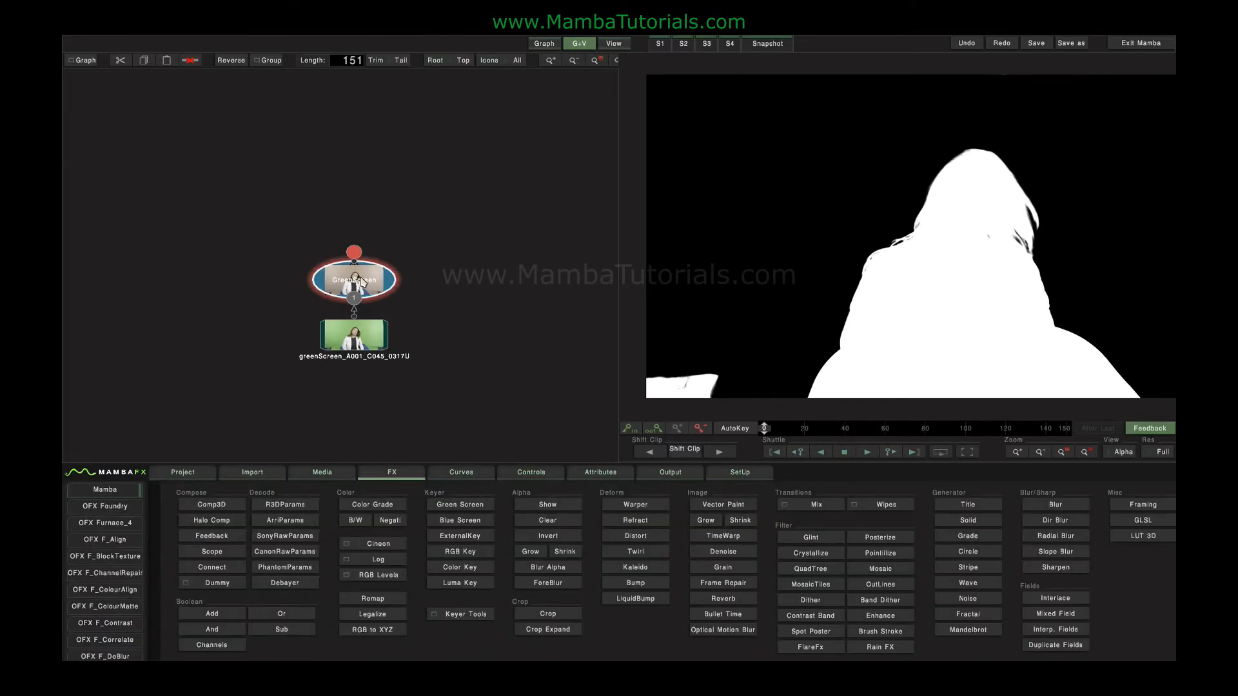
click(968, 520)
drag(449, 289, 213, 279)
click(330, 284)
click(227, 506)
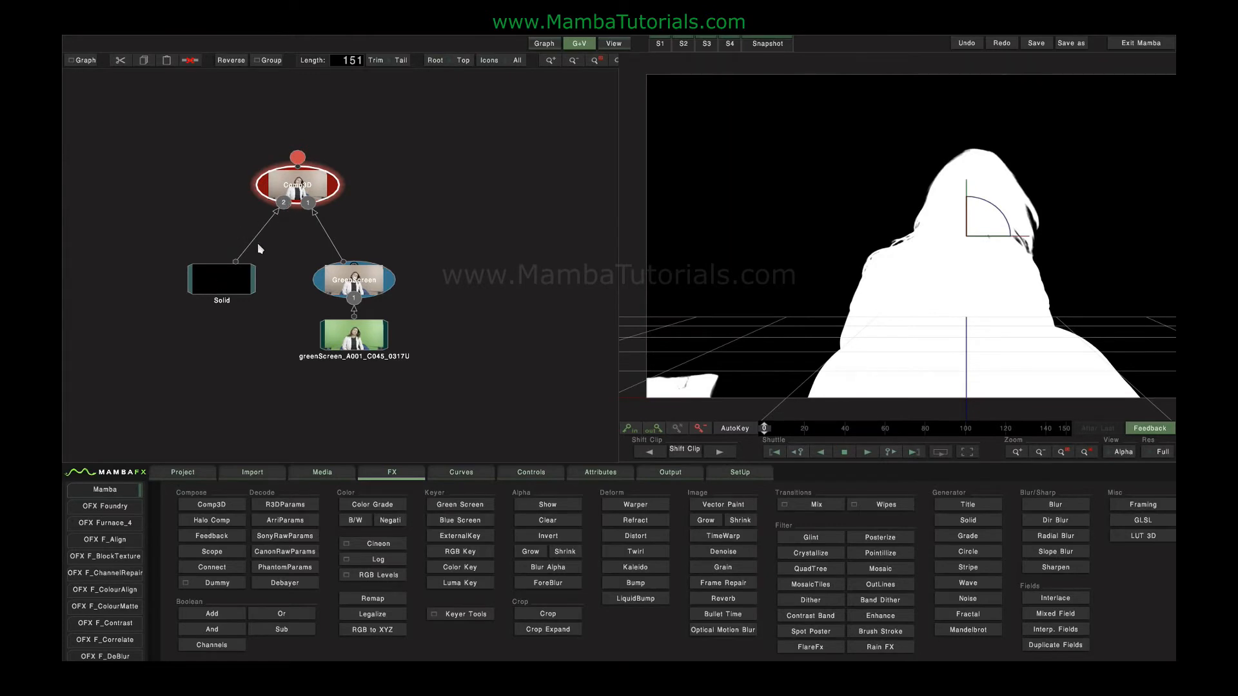
Swap the Comp3D inputs so the Solid is input 1 and the keyed clip input 2, and view the composite in RGB.
click(310, 202)
mouse_move(309, 201)
mouse_down()
mouse_move(336, 218)
mouse_move(310, 204)
mouse_up()
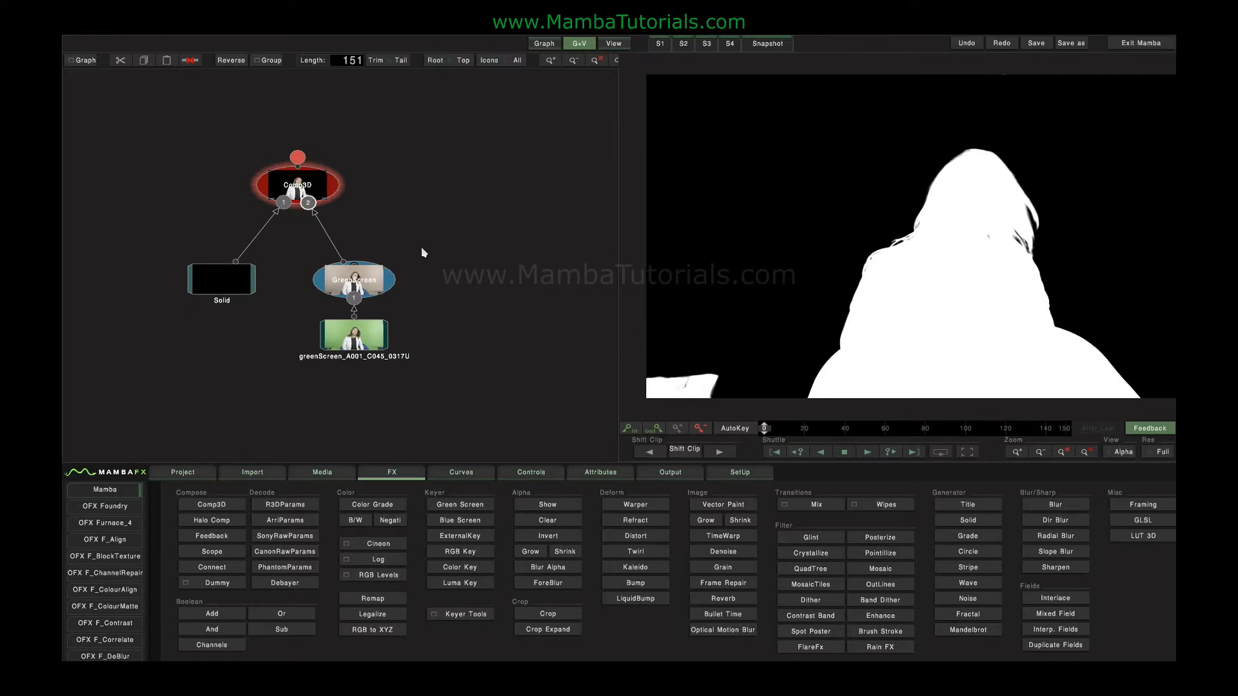
click(303, 187)
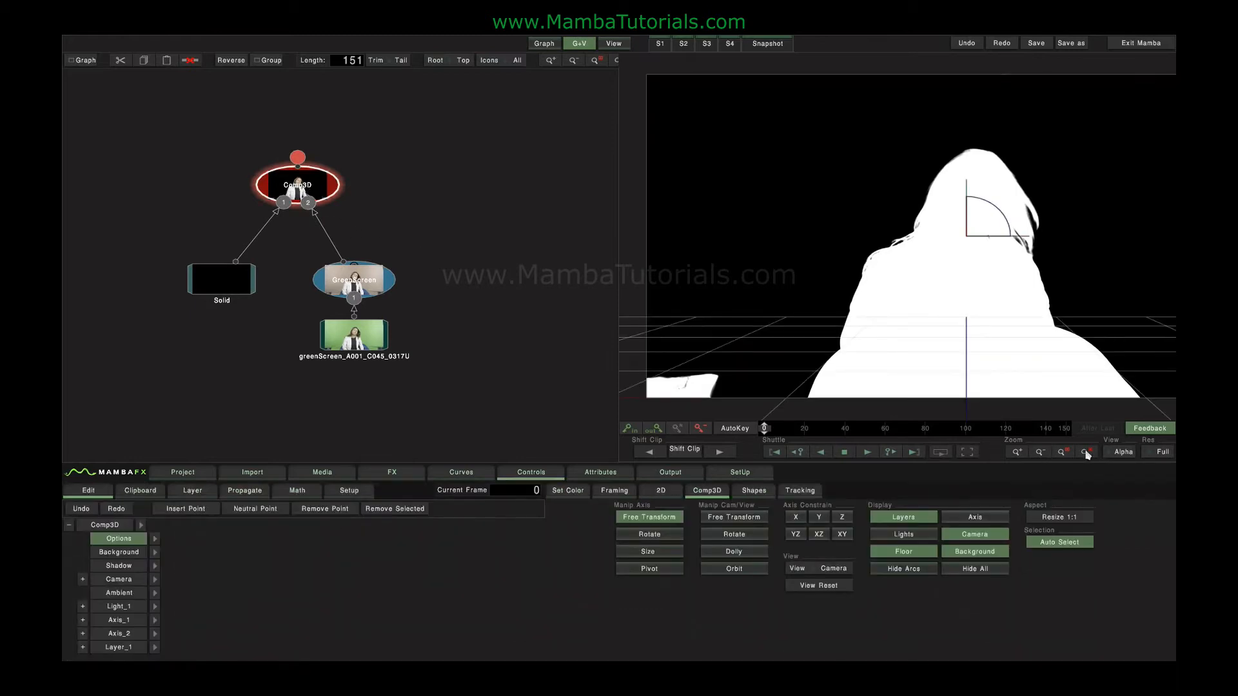
click(1124, 451)
click(1117, 362)
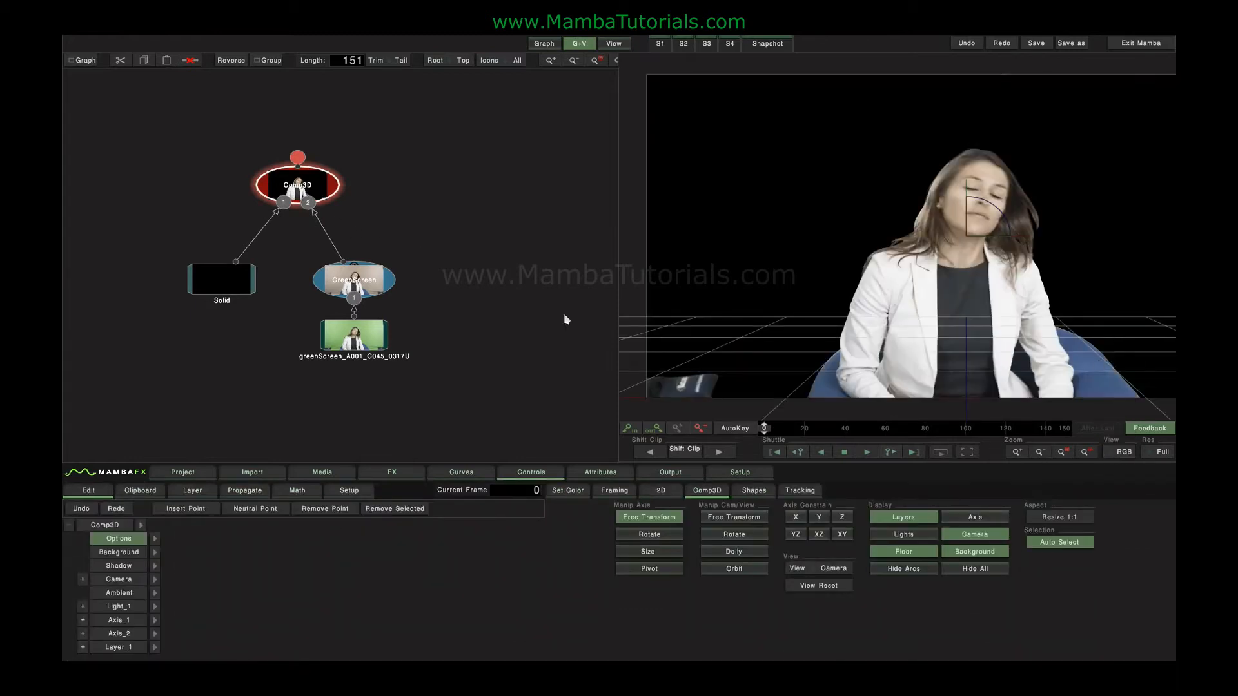
Try an Invert Alpha node between the Green Screen keyer and Comp3D, view the composite, and delete the node.
click(373, 285)
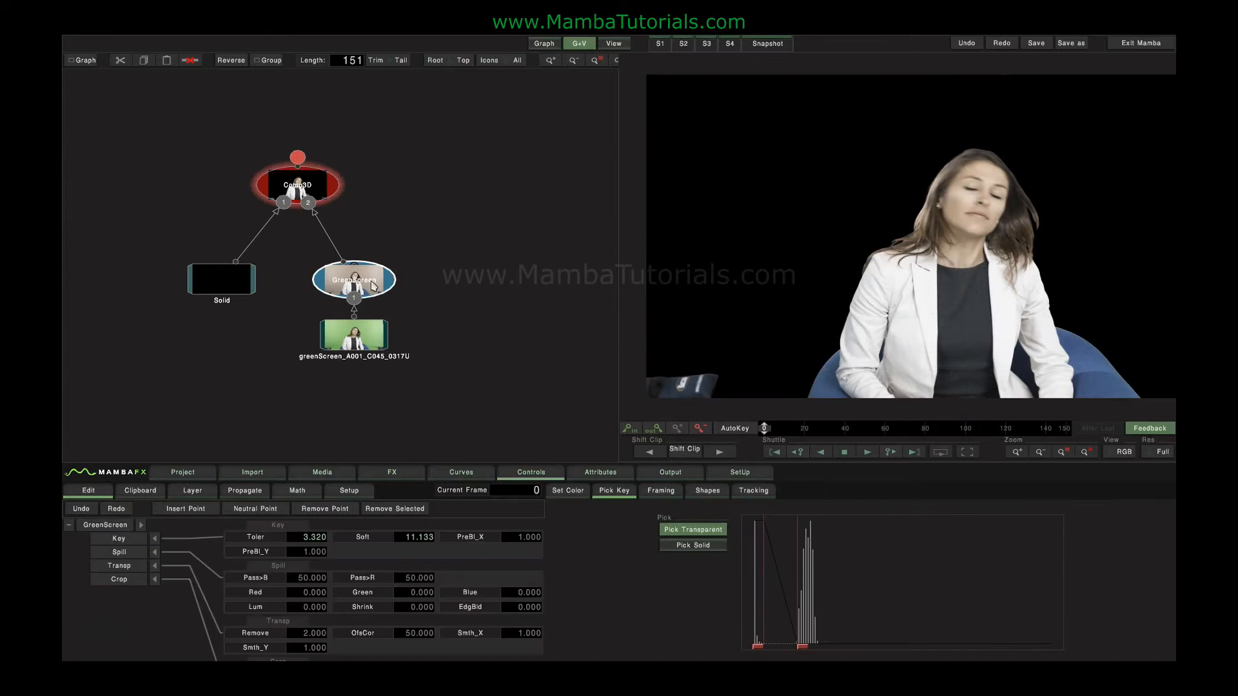
click(398, 473)
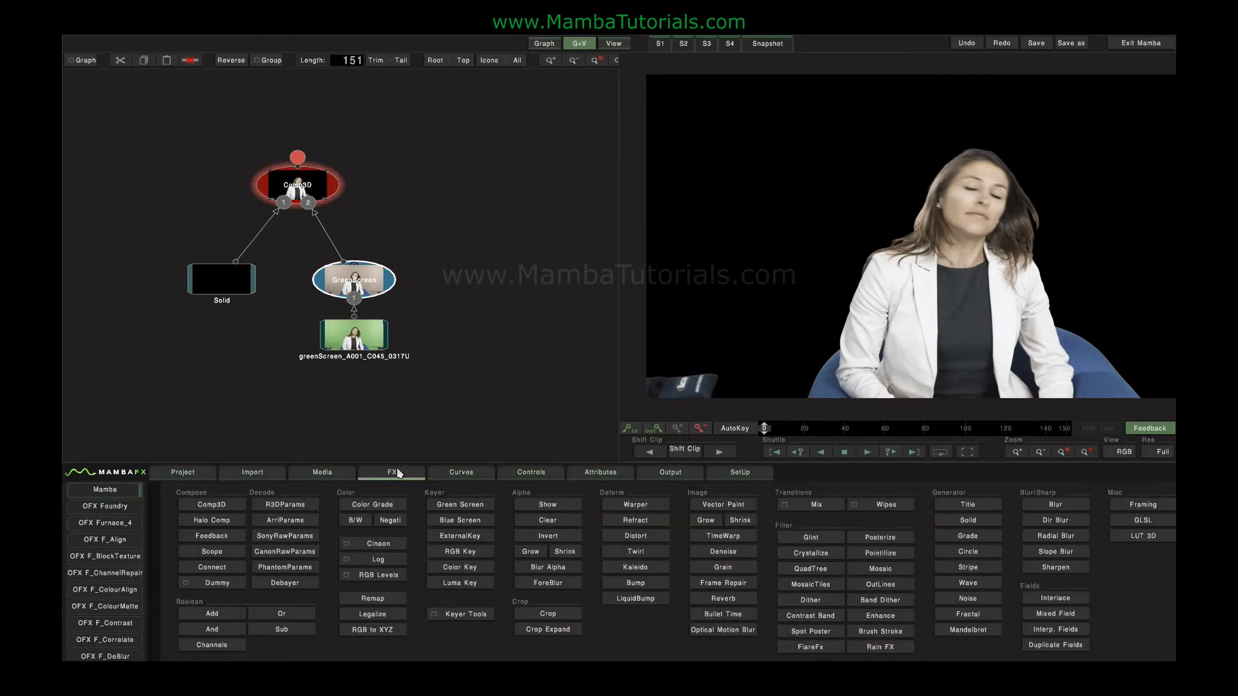
click(548, 536)
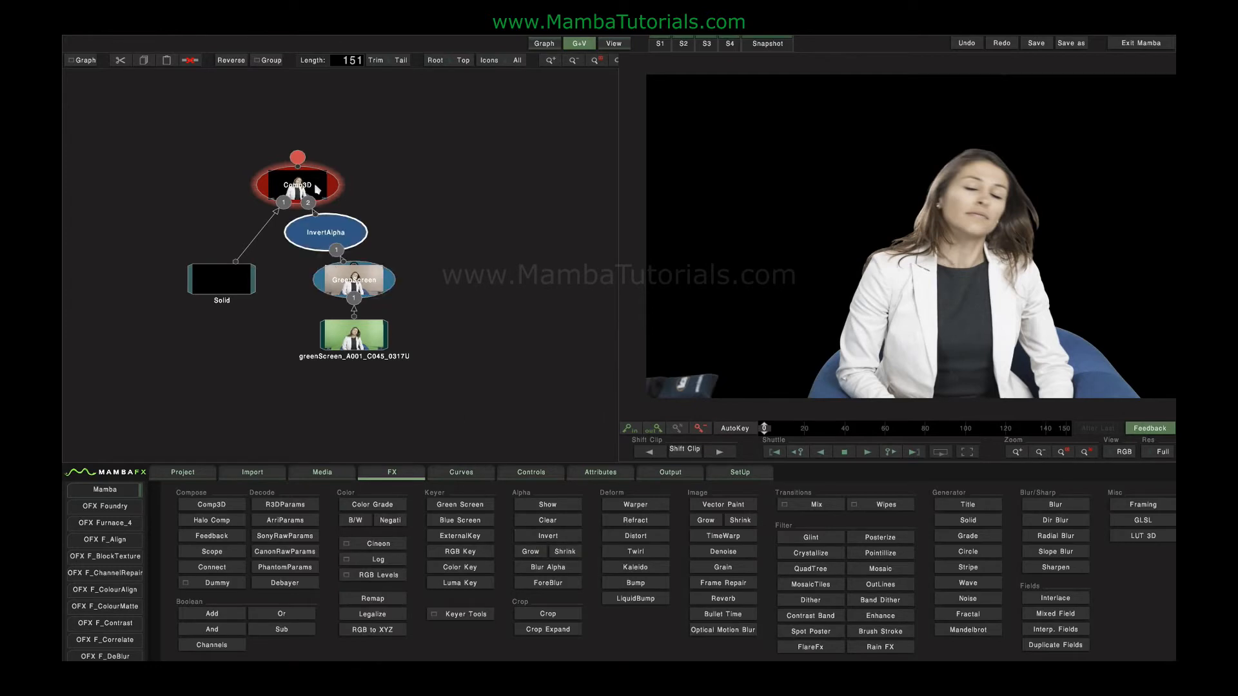
click(307, 189)
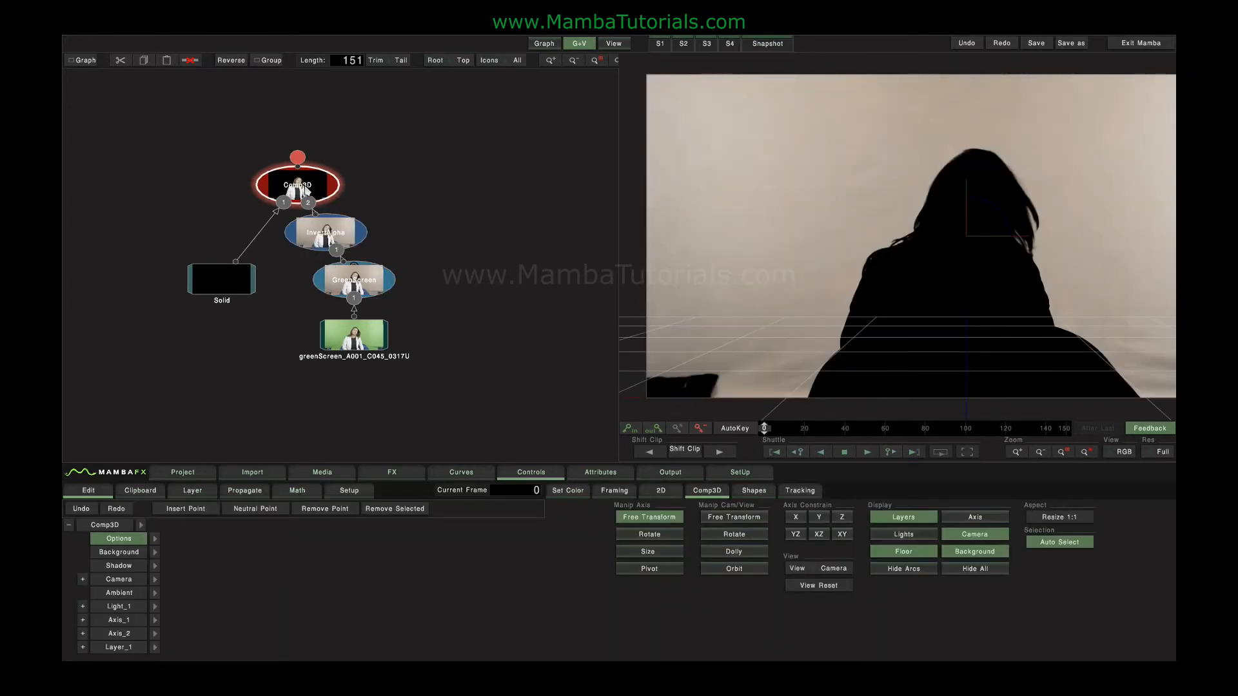
click(324, 240)
key(Delete)
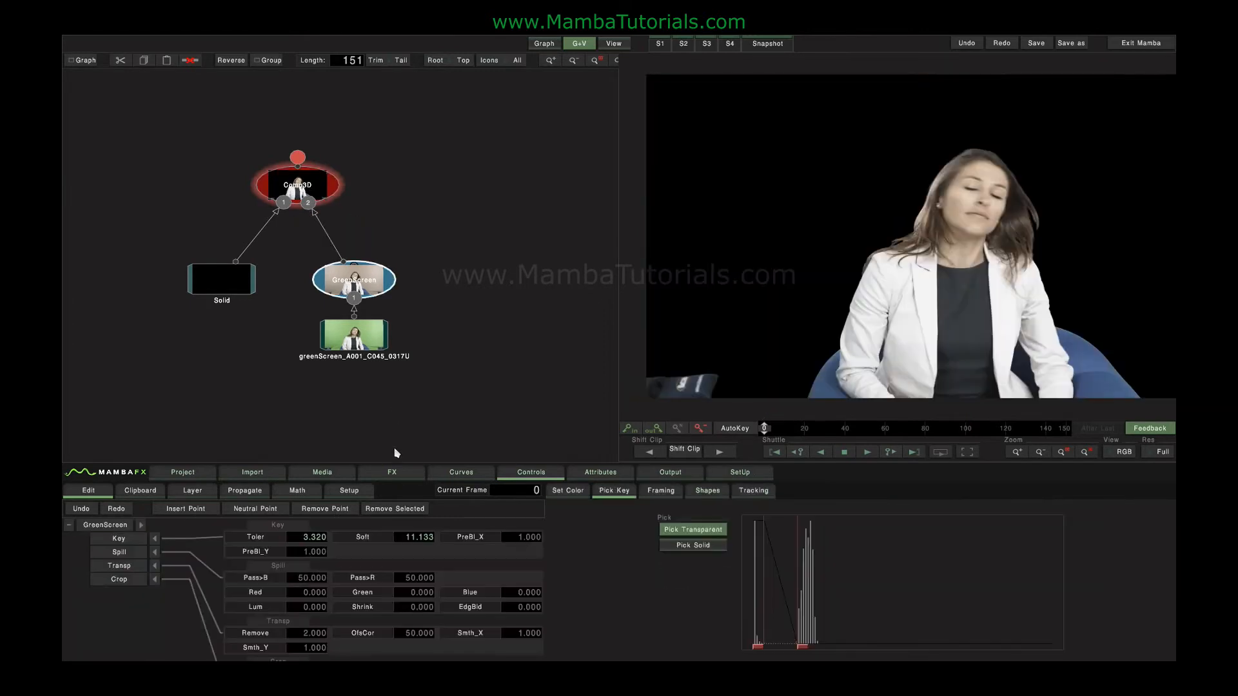
Insert a Grow alpha node after the Green Screen keyer and try a radius of 105.
click(392, 472)
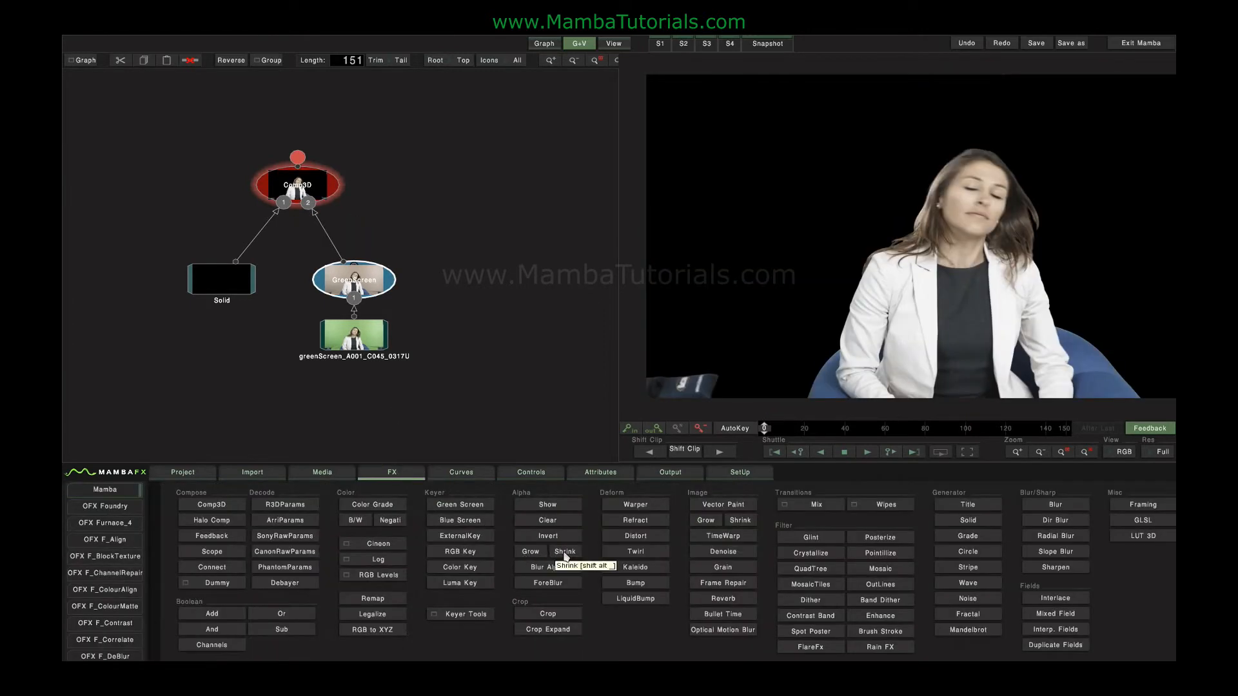
click(531, 552)
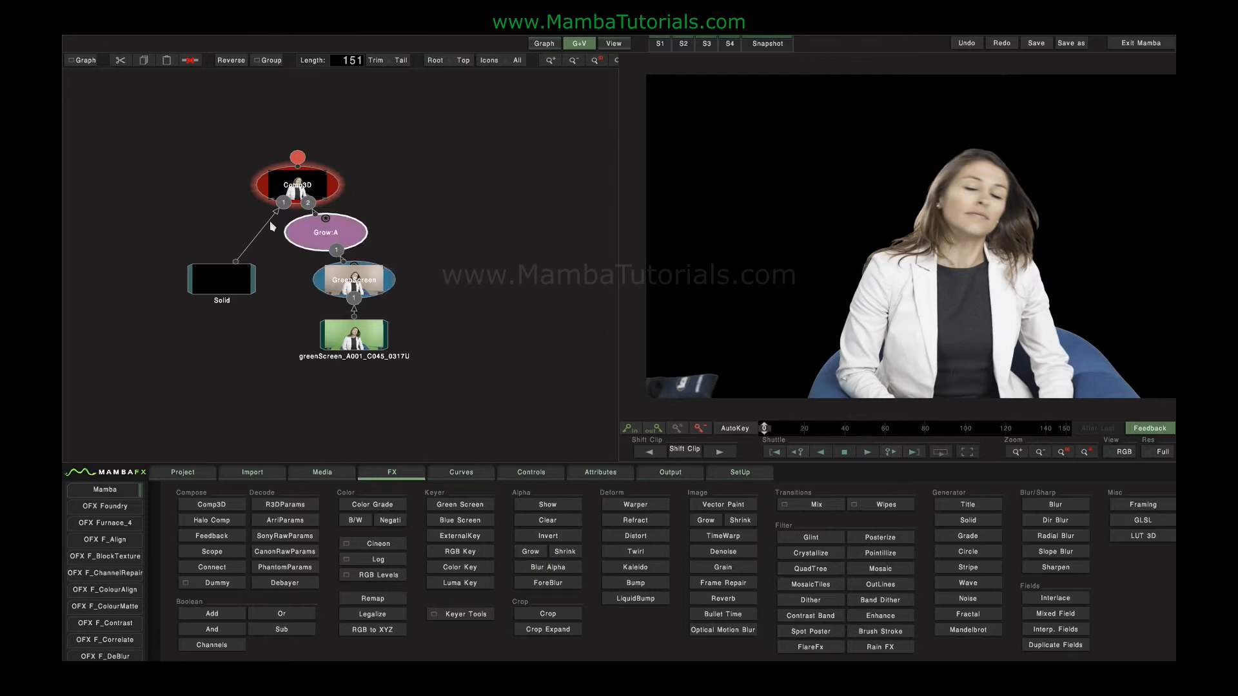
click(298, 232)
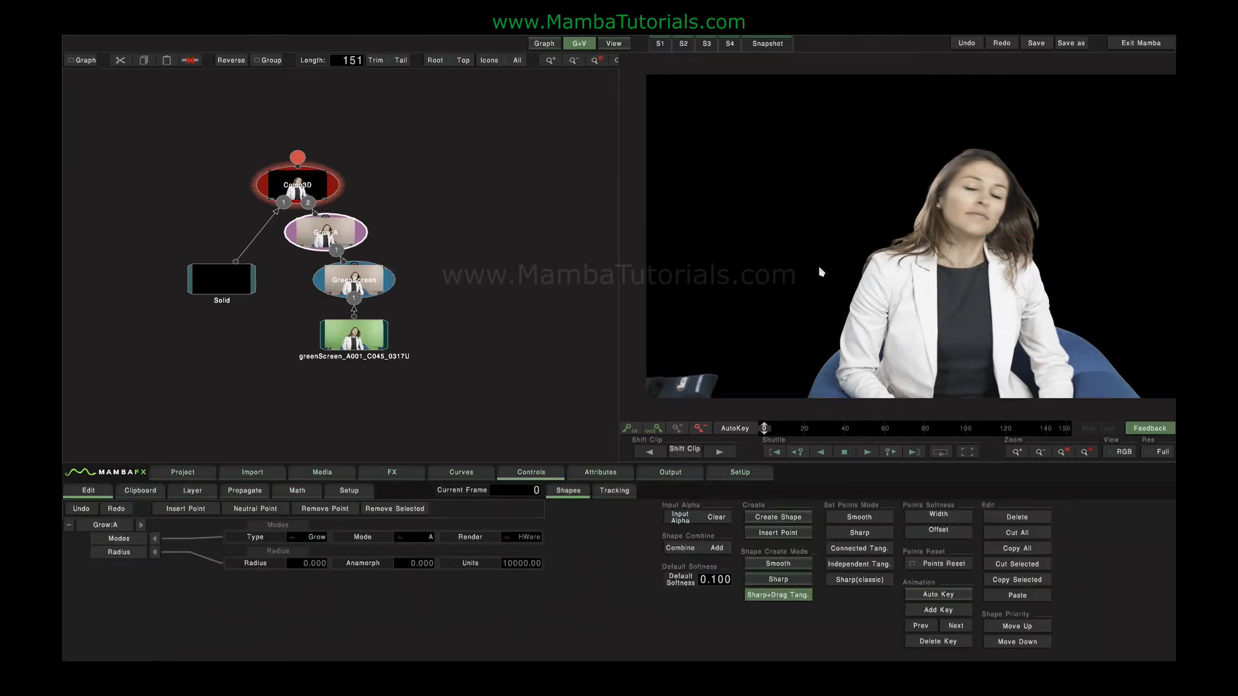
drag(304, 567, 409, 566)
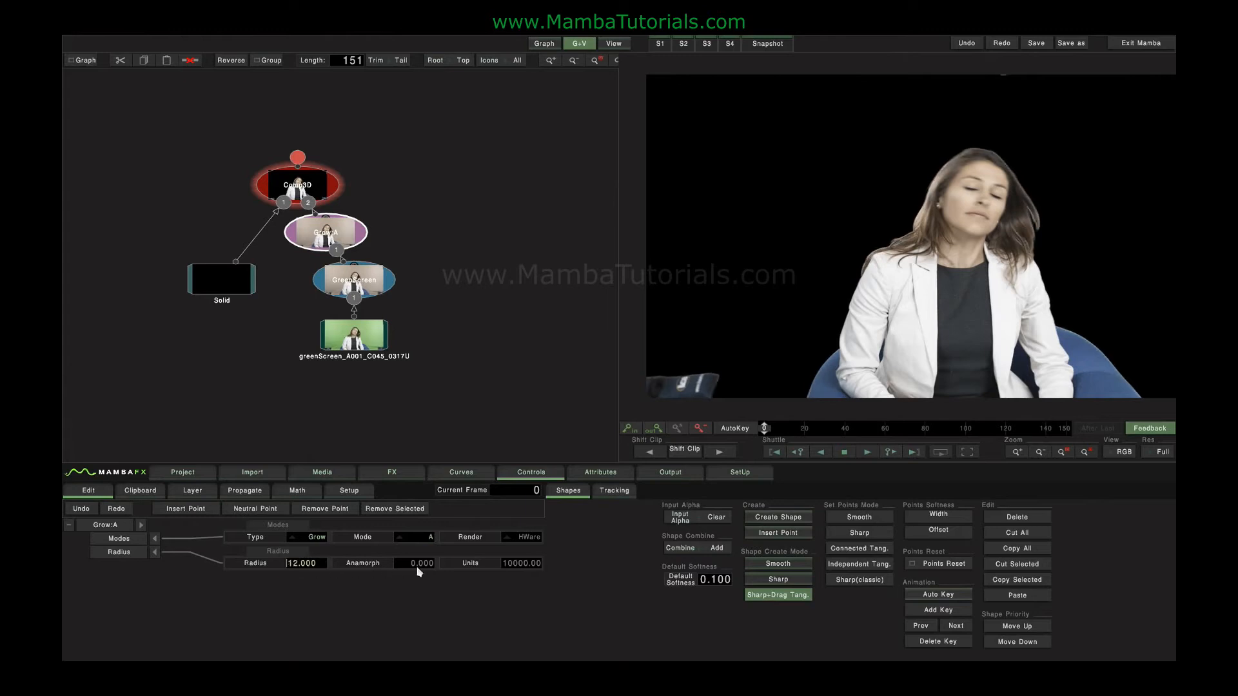
drag(296, 562, 75, 568)
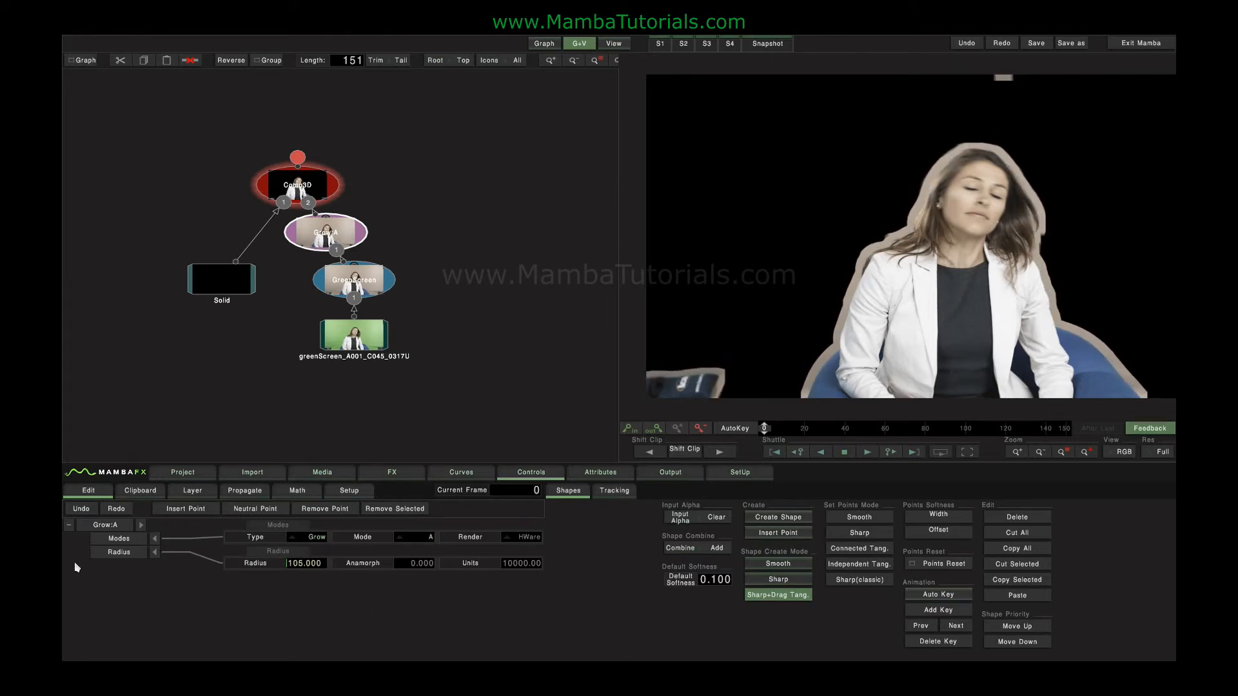
Change the alpha node's type to Shrink, try out its radius, reset the radius to 0, and delete the node.
click(311, 536)
click(309, 513)
drag(306, 564, 169, 565)
click(255, 564)
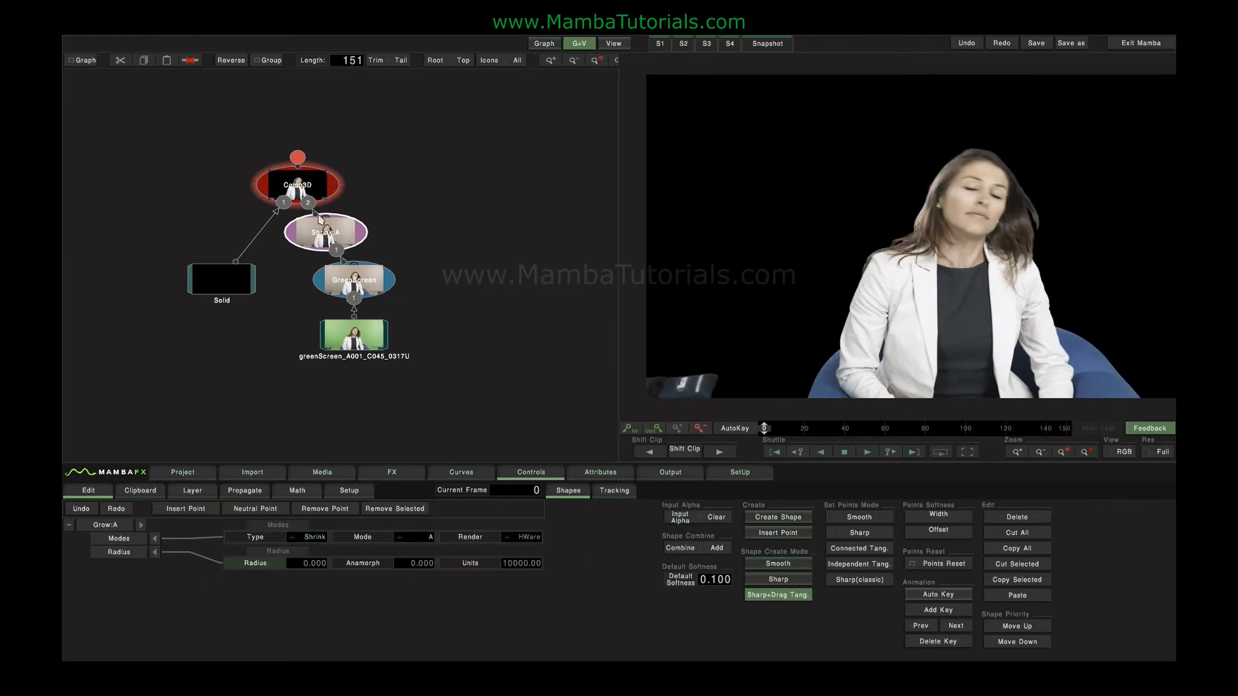
key(Delete)
Insert a Blur Alpha node after the Green Screen keyer and try a Gauss radius of 107.
click(394, 473)
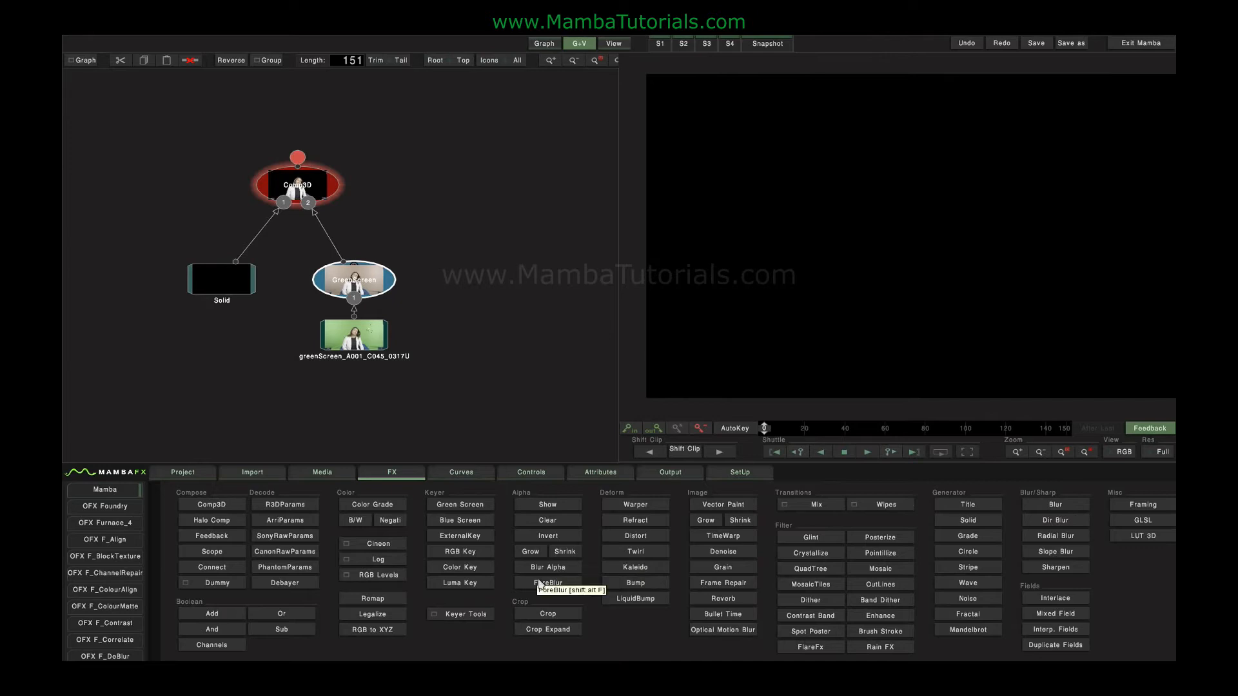
key(alt+u)
click(329, 237)
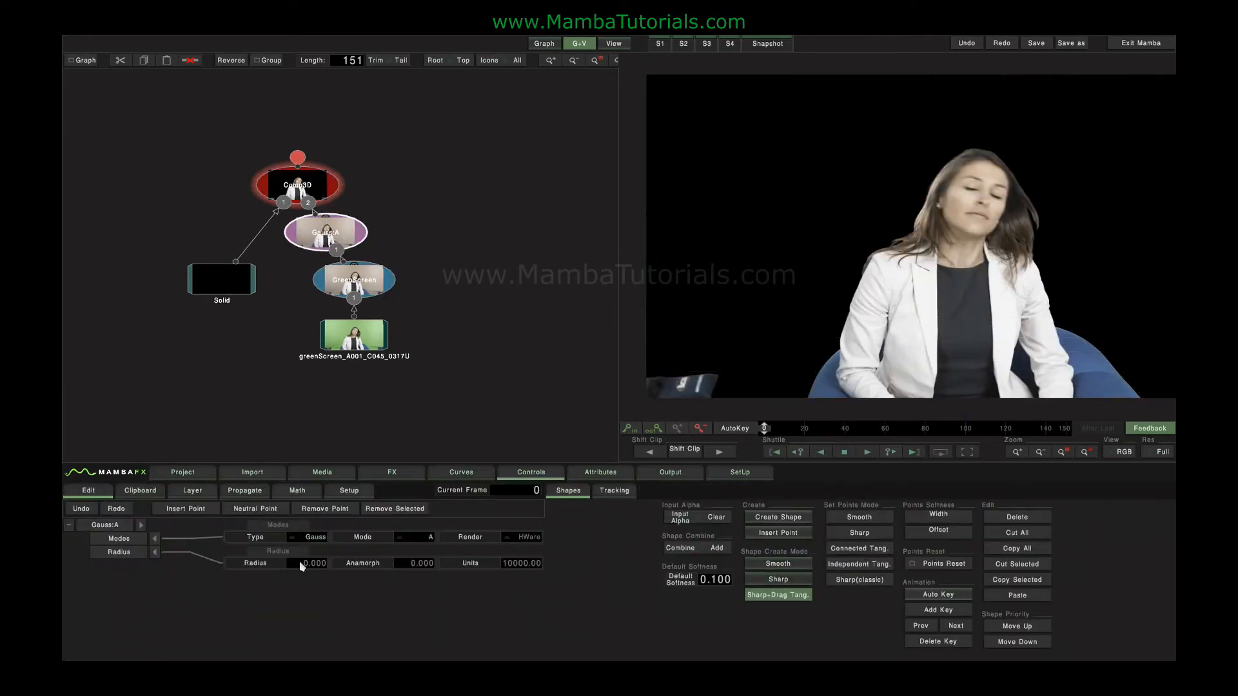
drag(300, 563, 923, 553)
Review the blur's type and mode options, keeping Gauss and A, and delete the blur node.
click(315, 538)
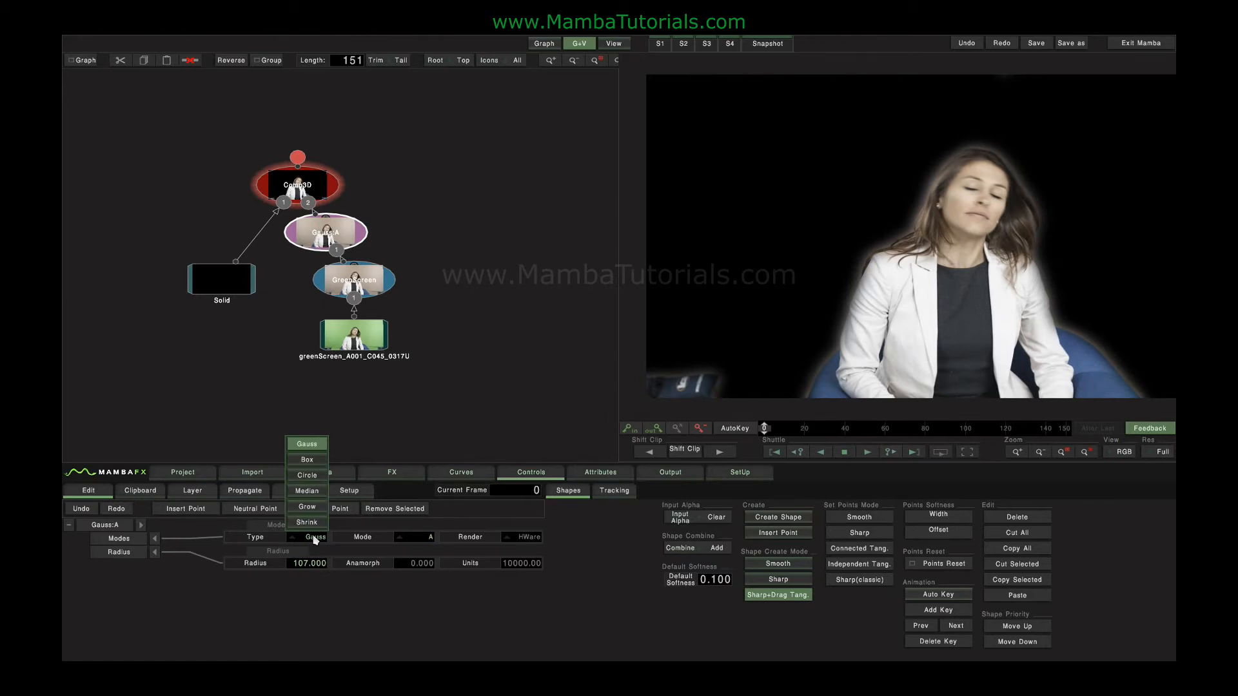
click(316, 541)
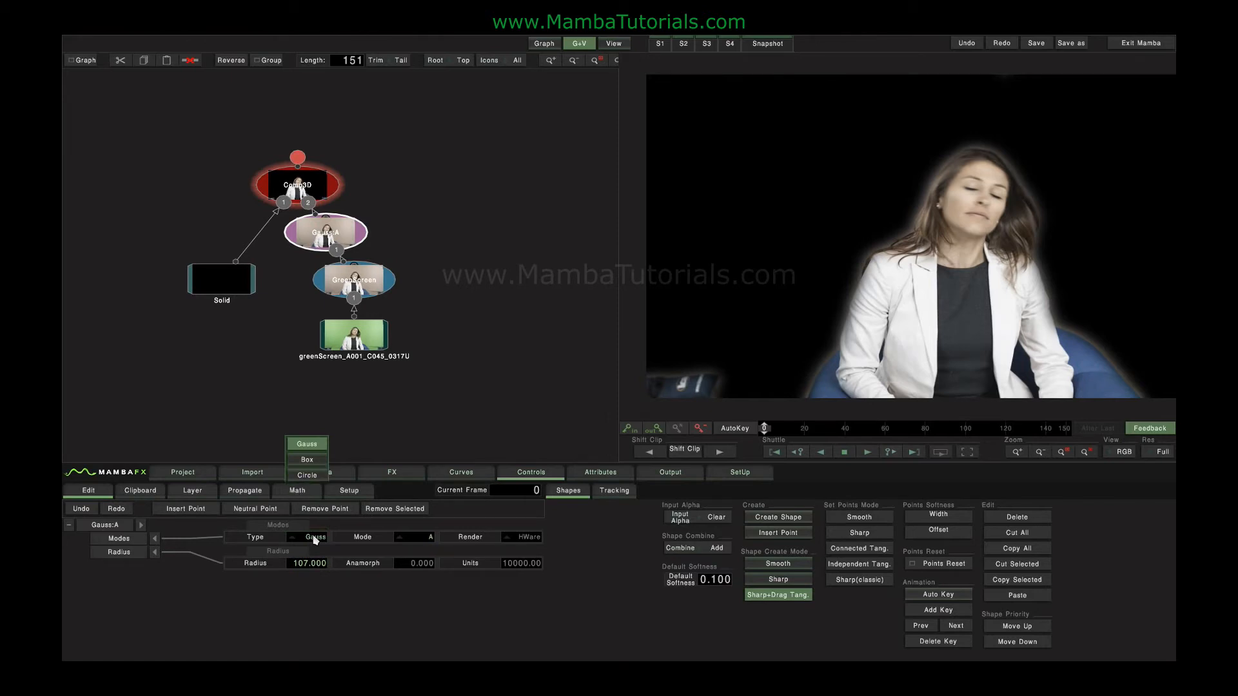
click(420, 538)
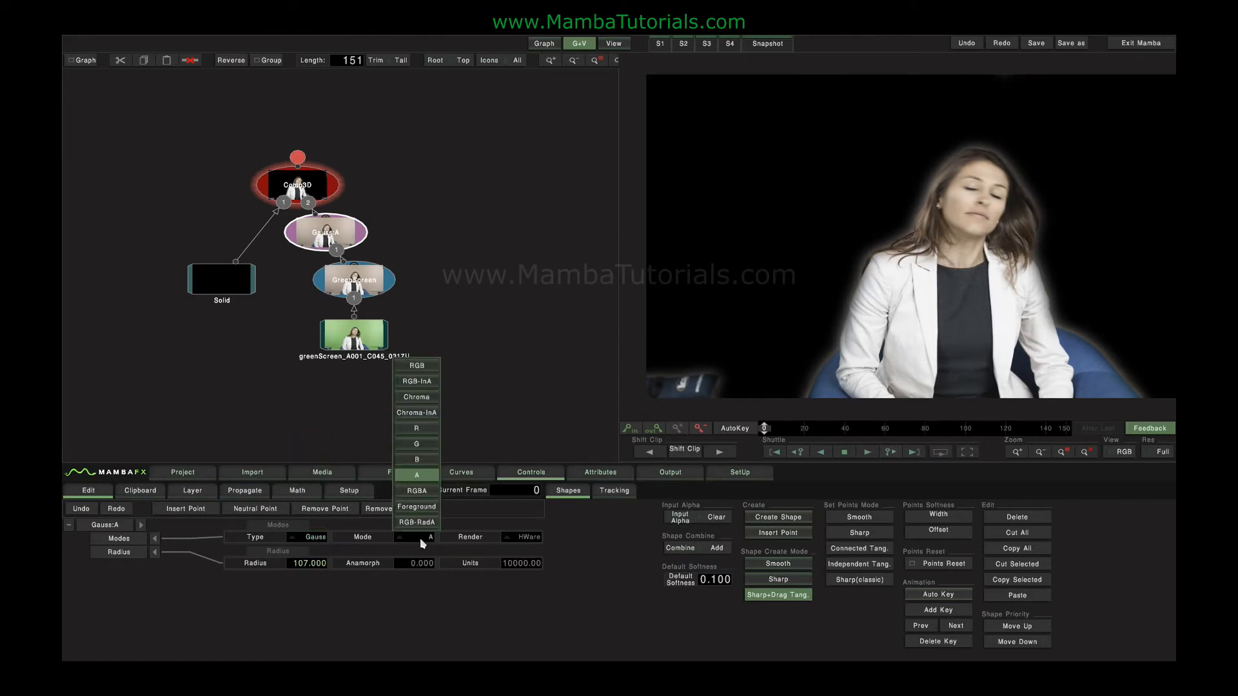
click(419, 475)
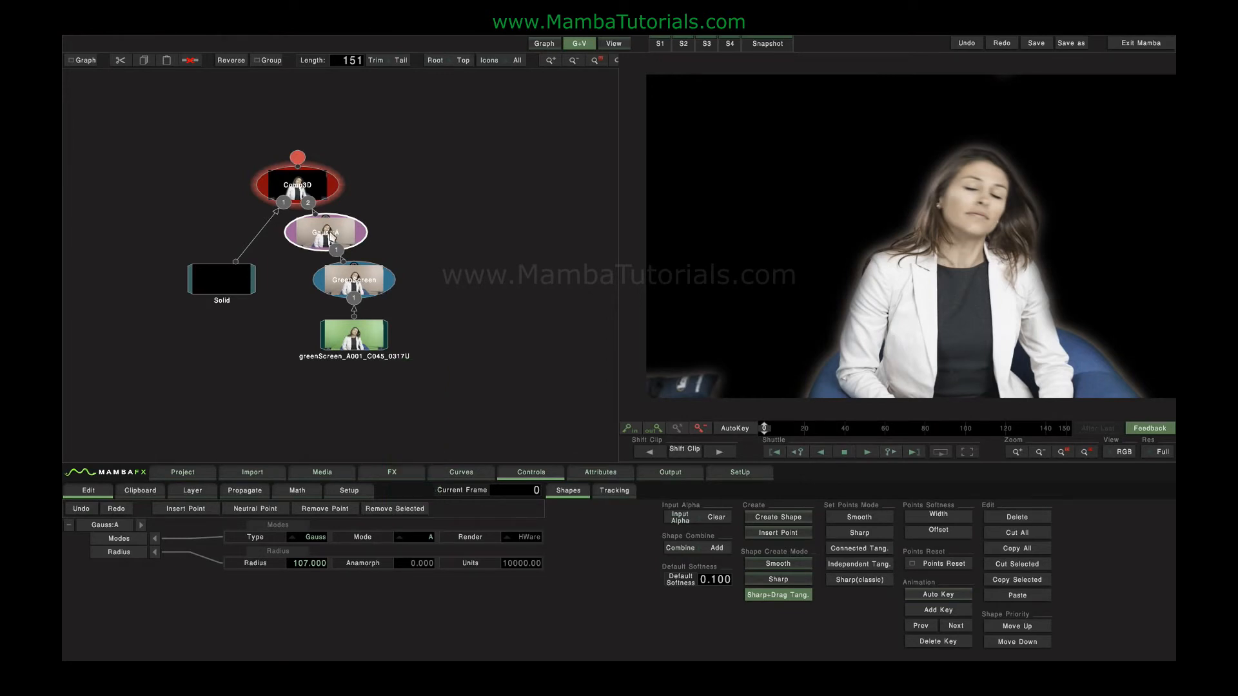
key(Delete)
Set the Green Screen keyer's spill Green value to 100 and view the Comp3D composite.
click(390, 474)
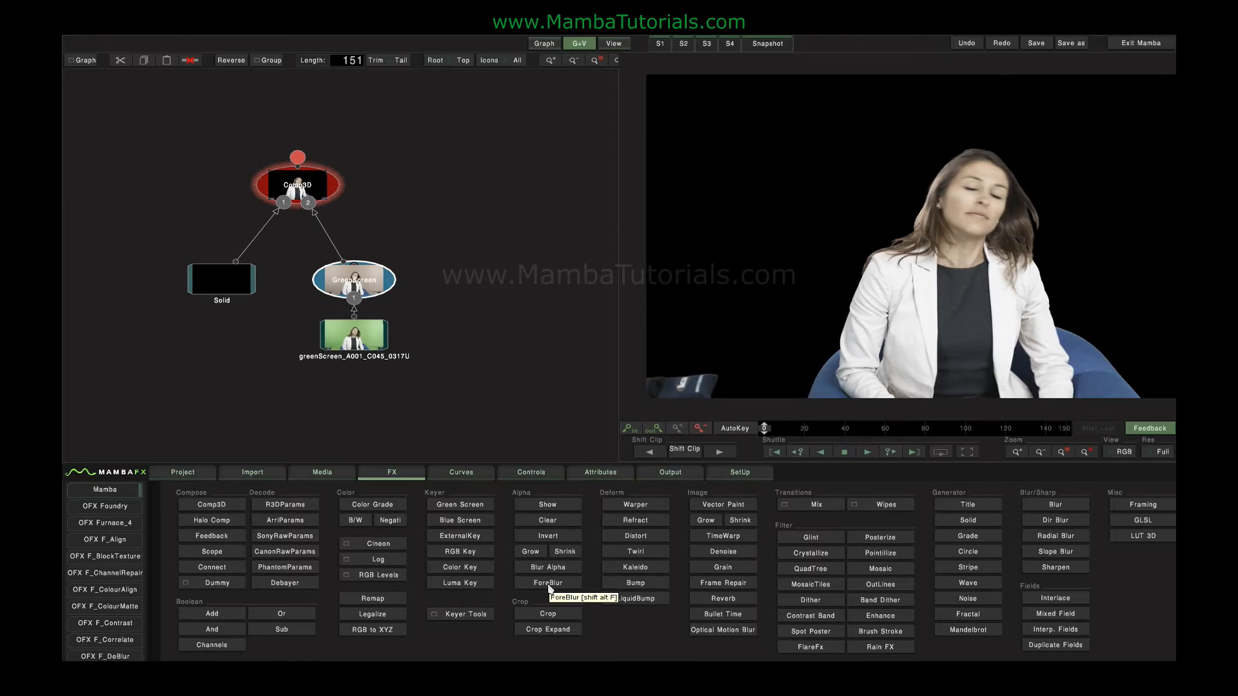
click(342, 270)
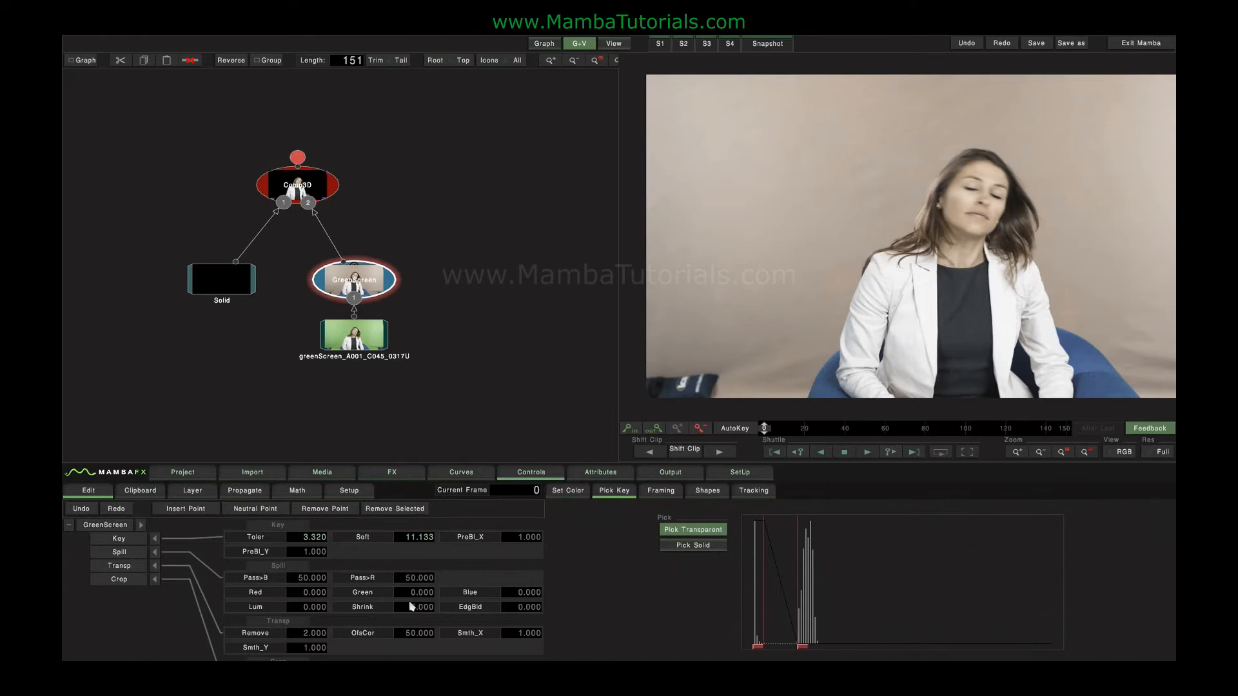
drag(406, 594, 406, 595)
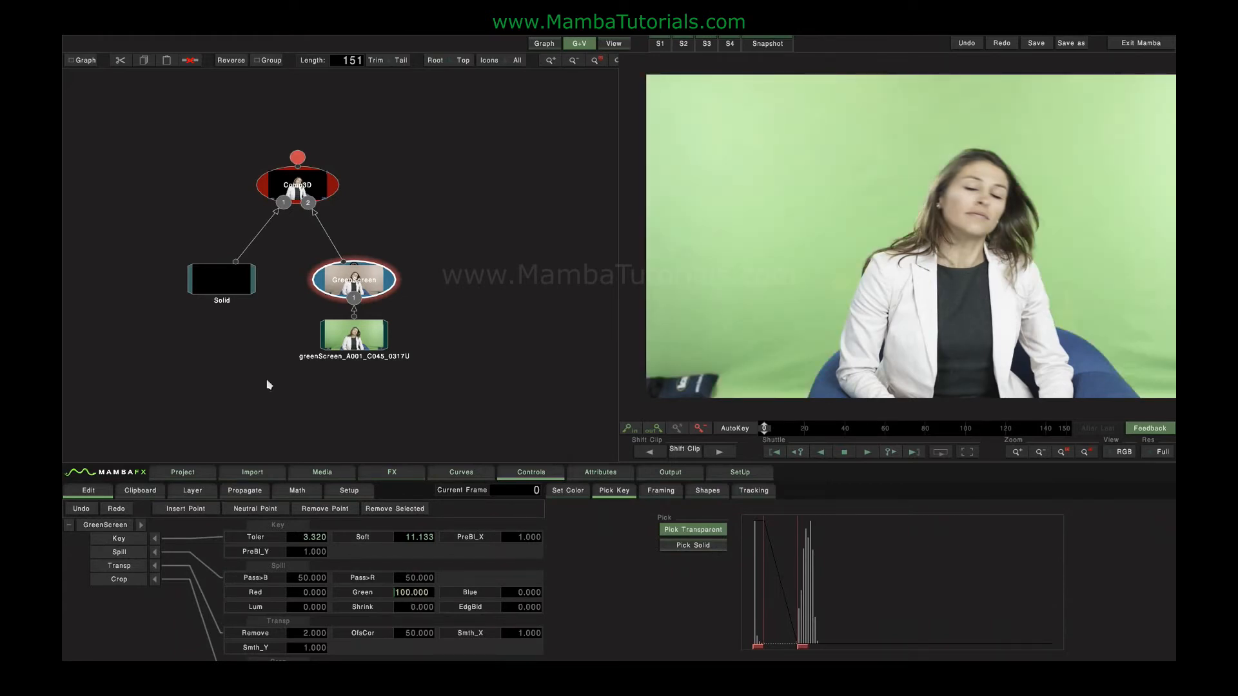
click(277, 188)
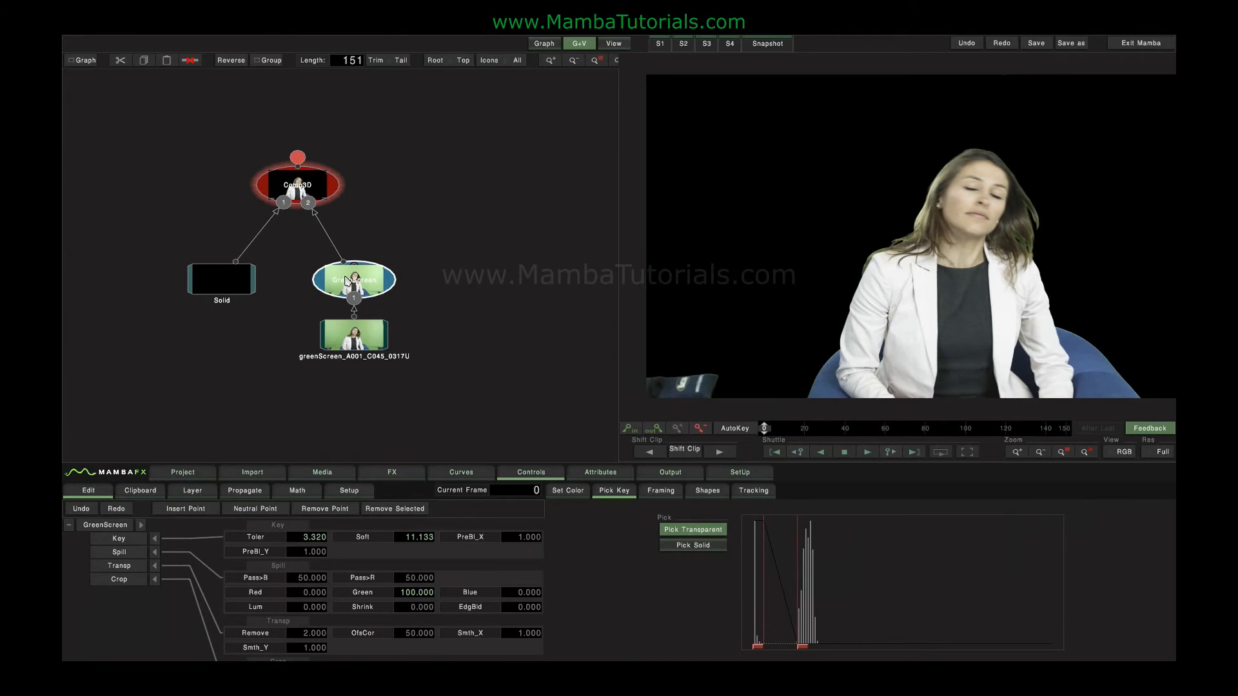
Insert a Blur node after the Green Screen keyer and try a Gauss radius of about 65 in RGB mode.
click(391, 474)
click(1032, 503)
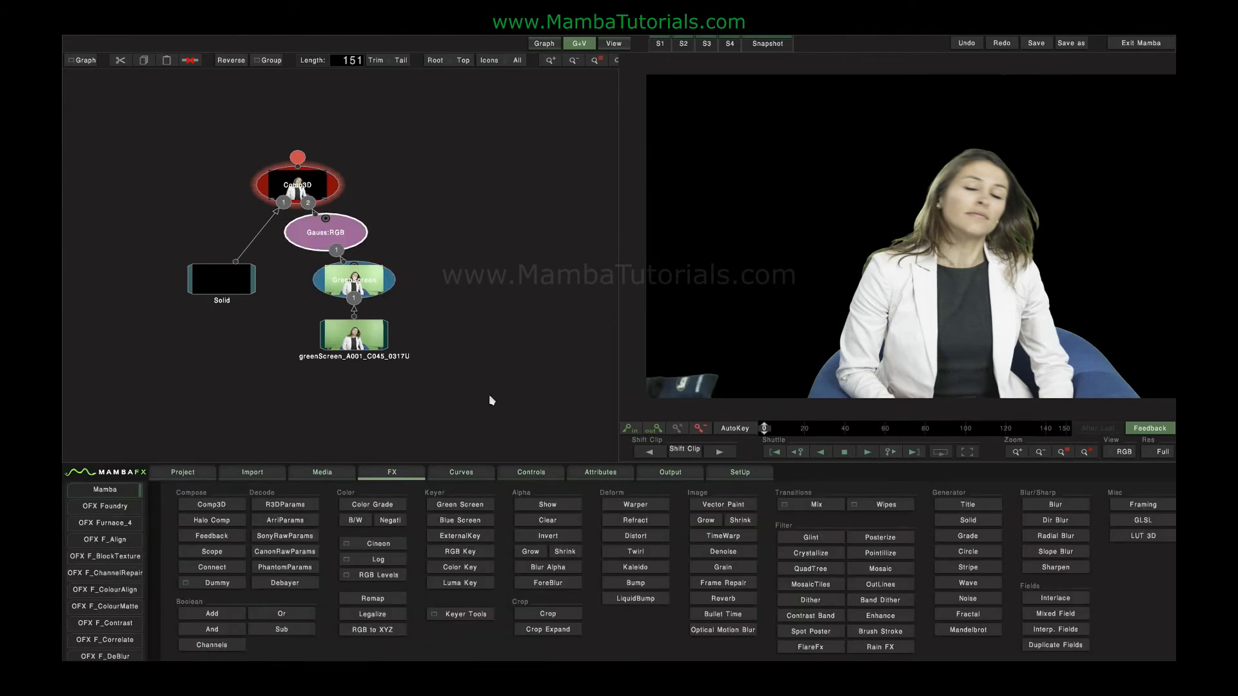
click(443, 474)
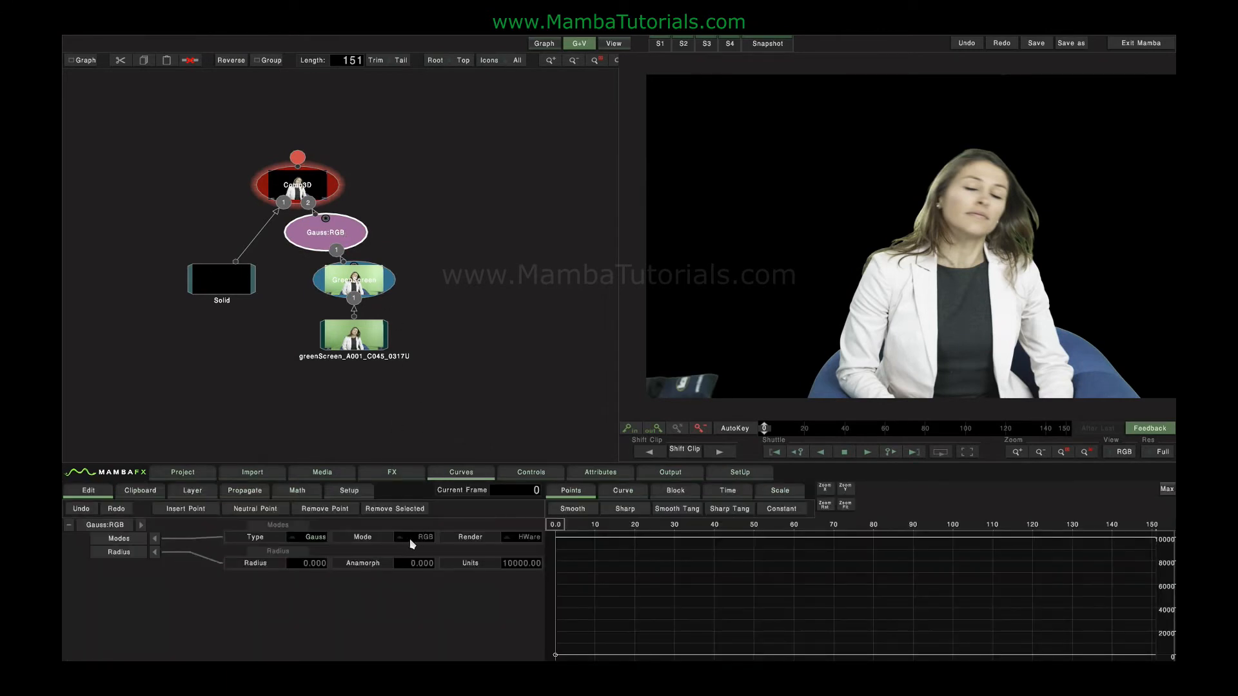
drag(715, 554, 508, 571)
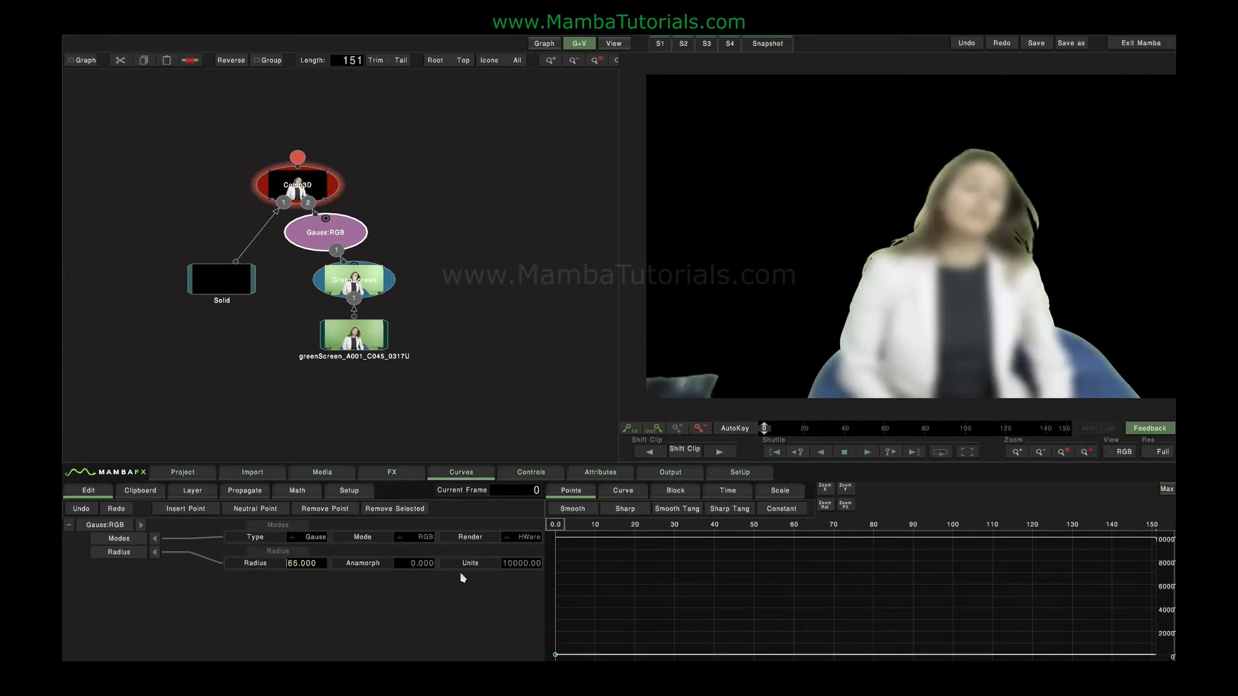
Switch the blur's mode to RGBA and raise its radius to 366.
click(420, 538)
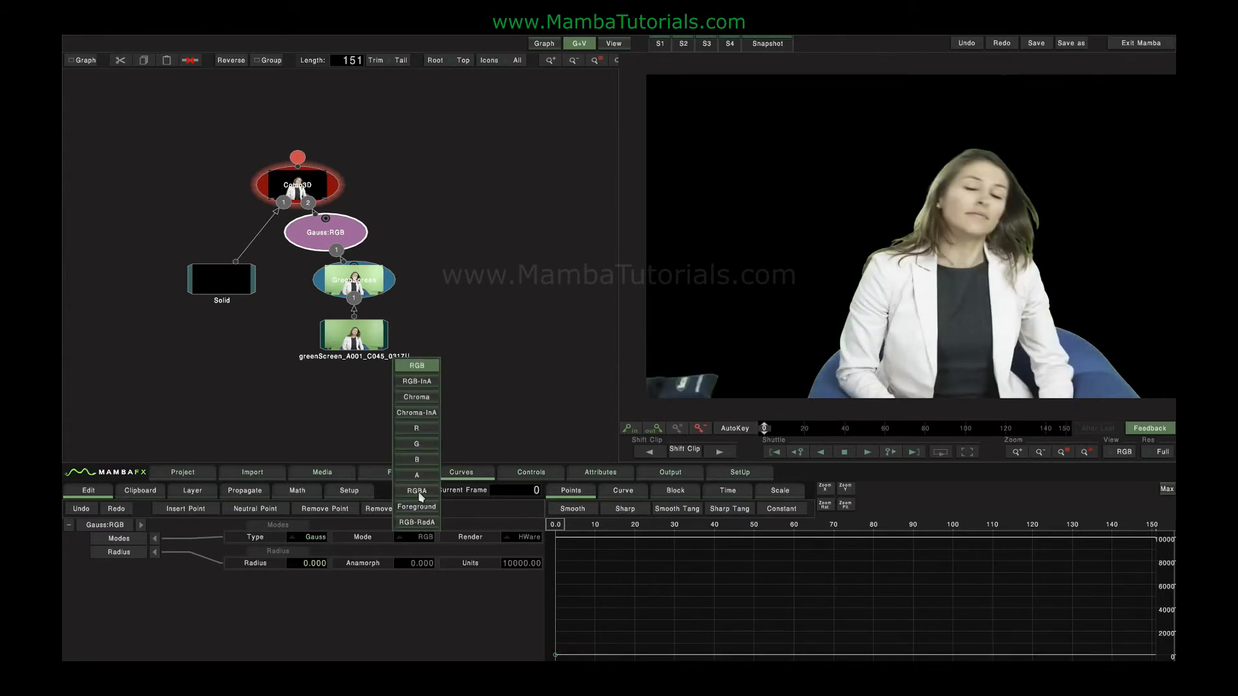
click(418, 491)
drag(311, 566, 1017, 570)
drag(303, 562, 1097, 550)
drag(292, 570, 713, 568)
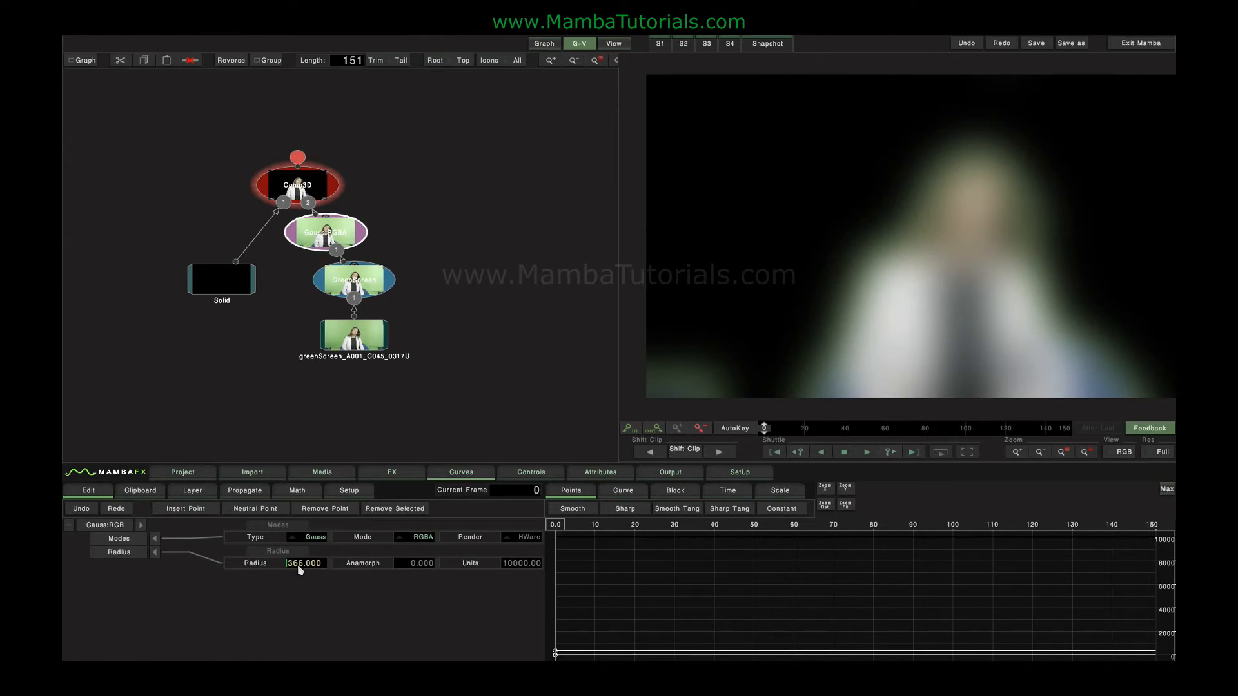
Change the blur's mode to Foreground and reset its radius to 0.
click(412, 537)
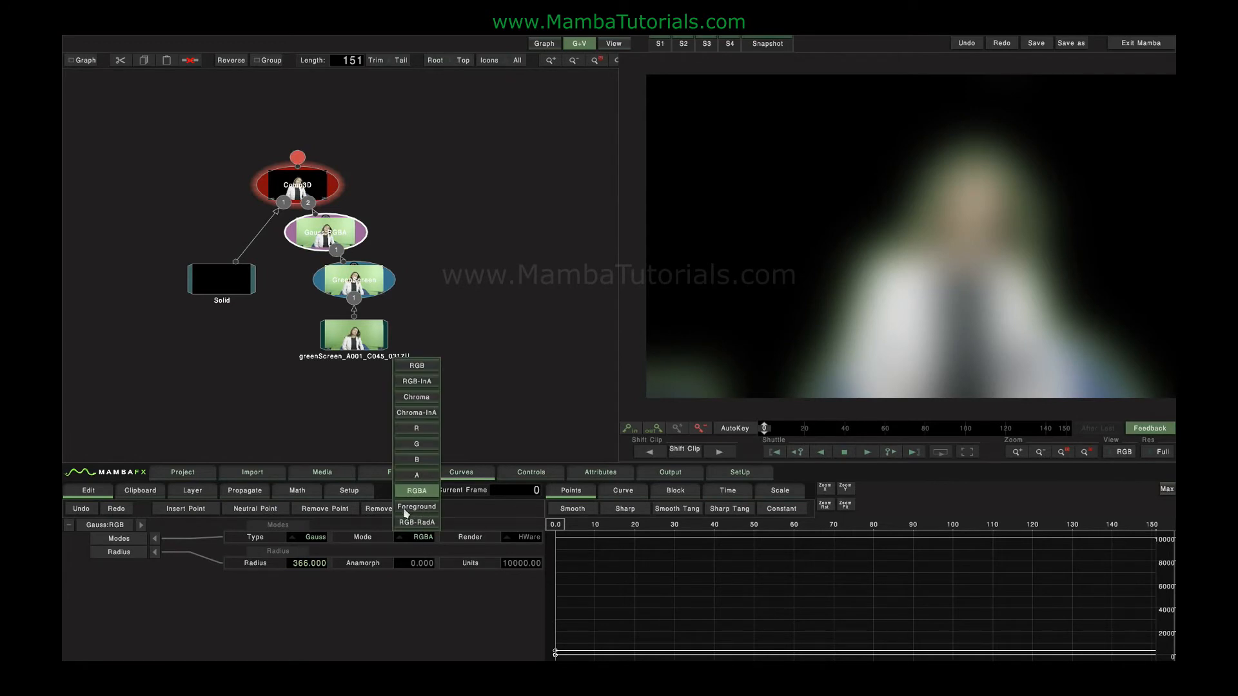
click(417, 507)
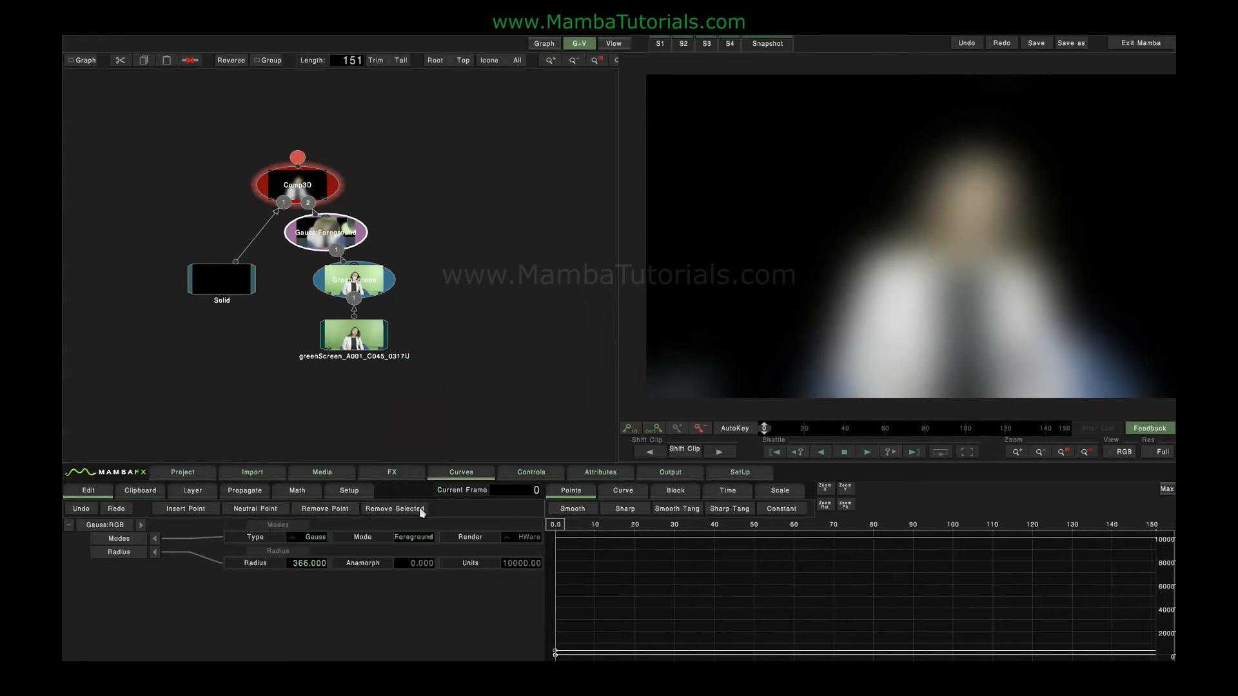
double_click(251, 566)
click(305, 567)
Try a Foreground blur radius of about 123, reset it to 0, and delete the blur node.
drag(406, 573, 937, 563)
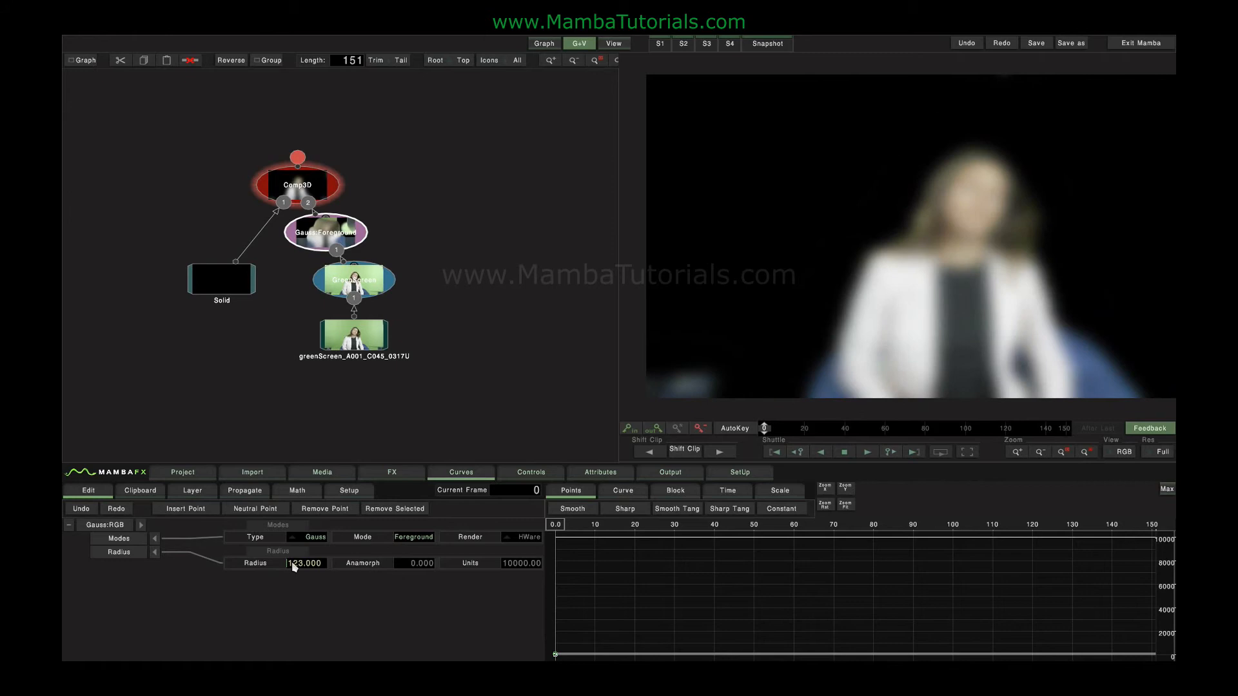
drag(346, 567, 133, 563)
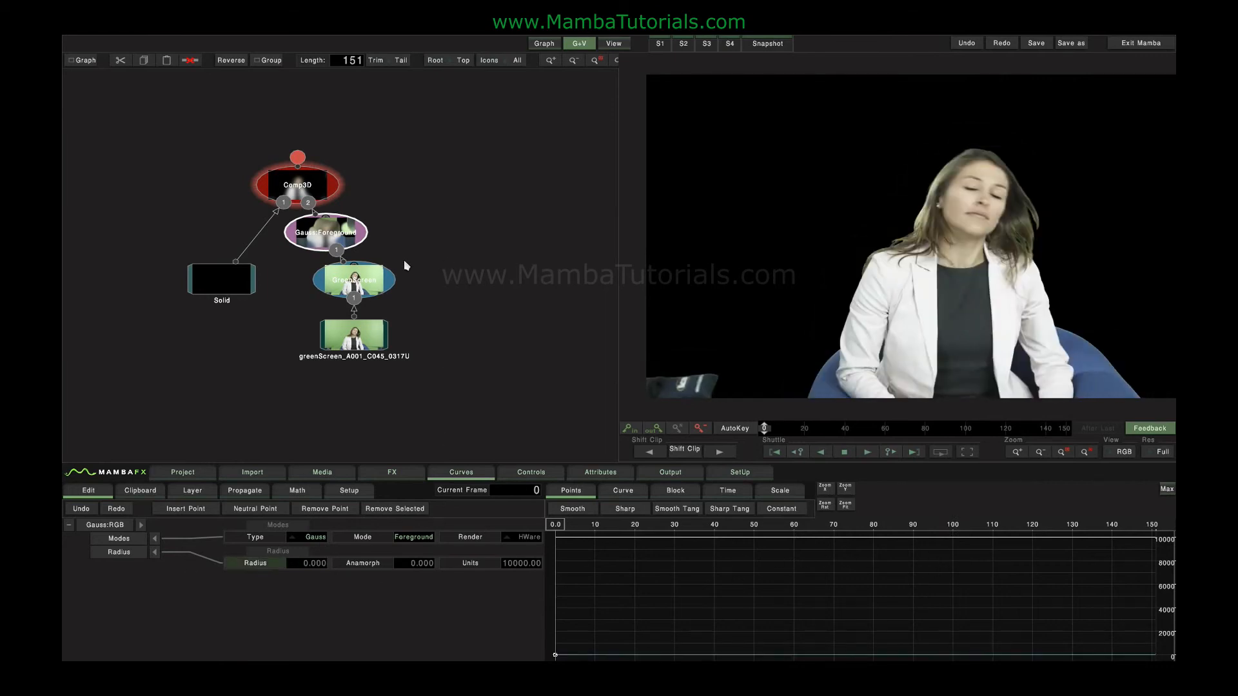
key(Delete)
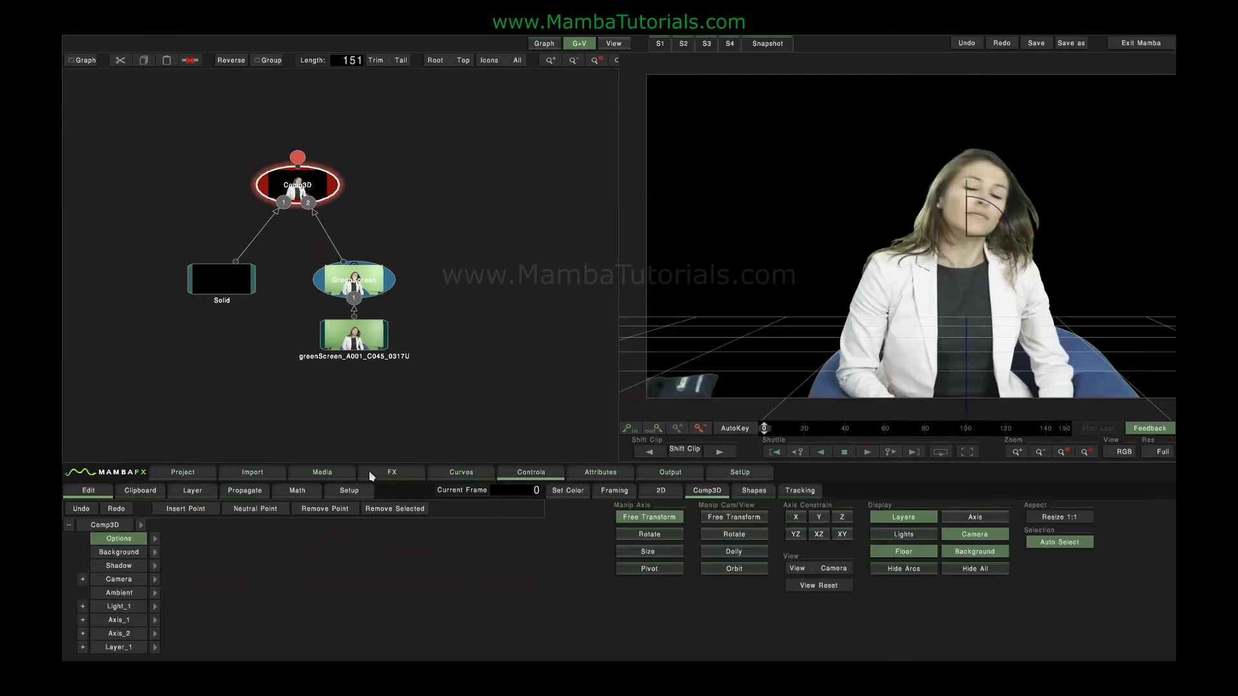
Reset the Green Screen keyer's spill Green value to 0.
click(392, 472)
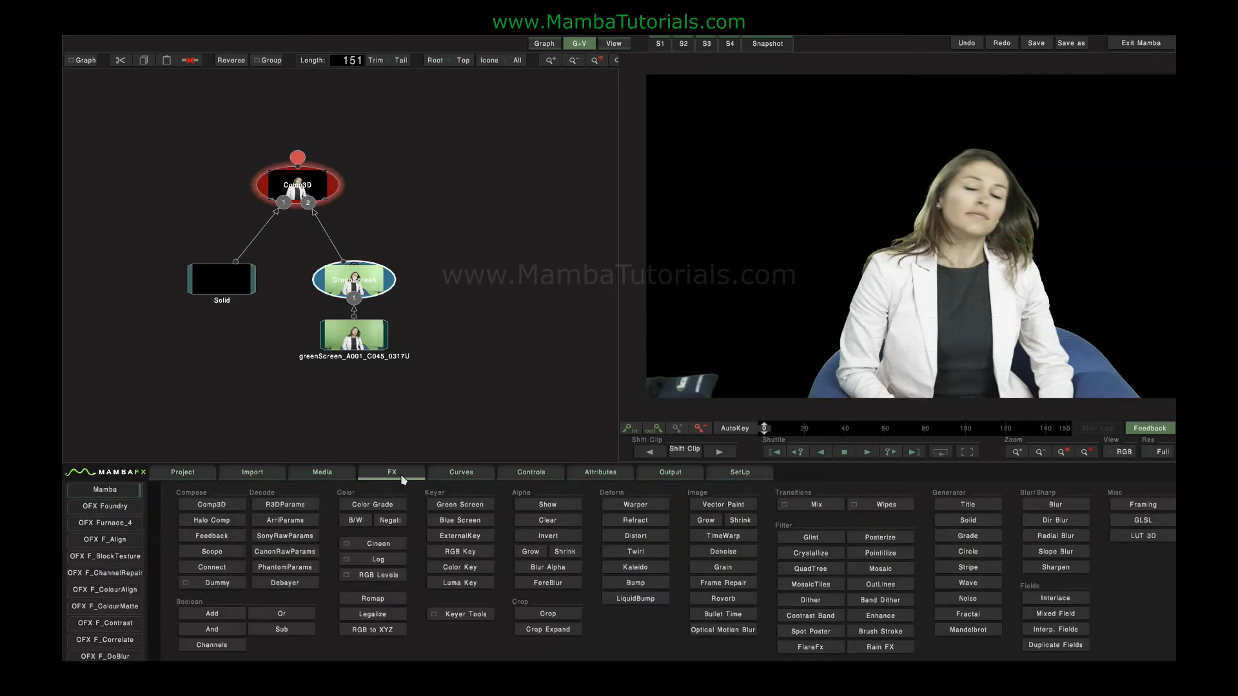
click(513, 477)
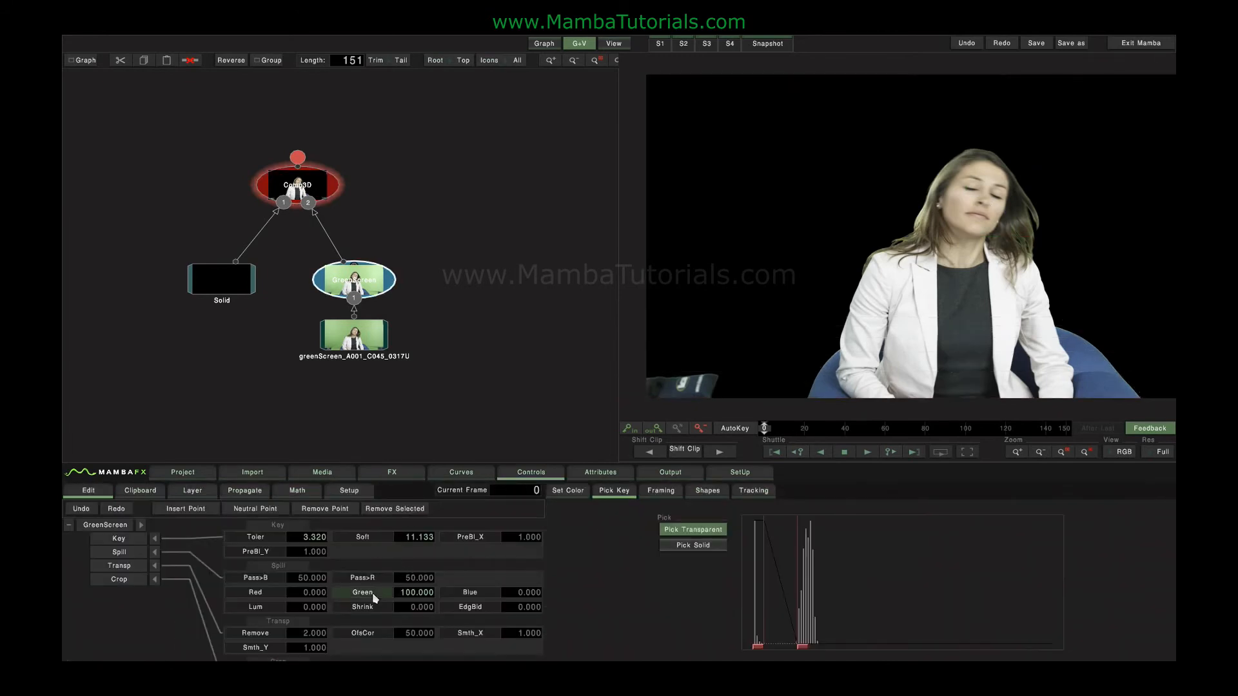
Insert a Crop node after the Green Screen keyer and crop the image's left side to about 46.9.
click(394, 472)
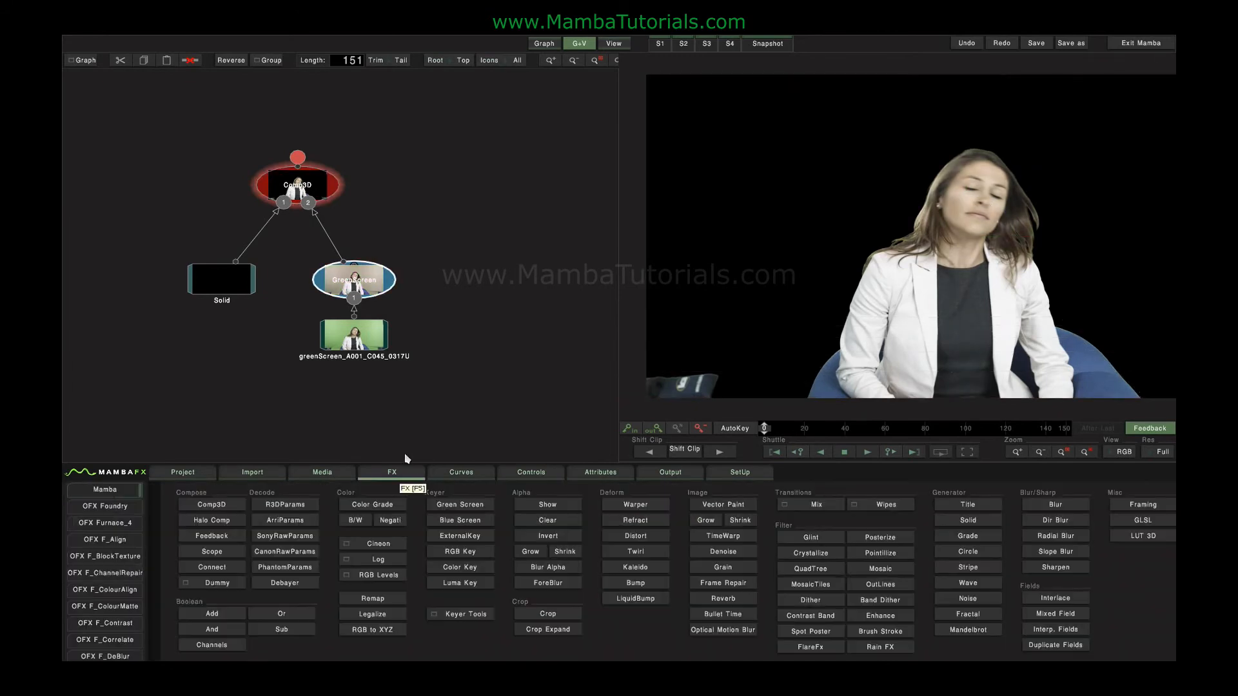
click(548, 612)
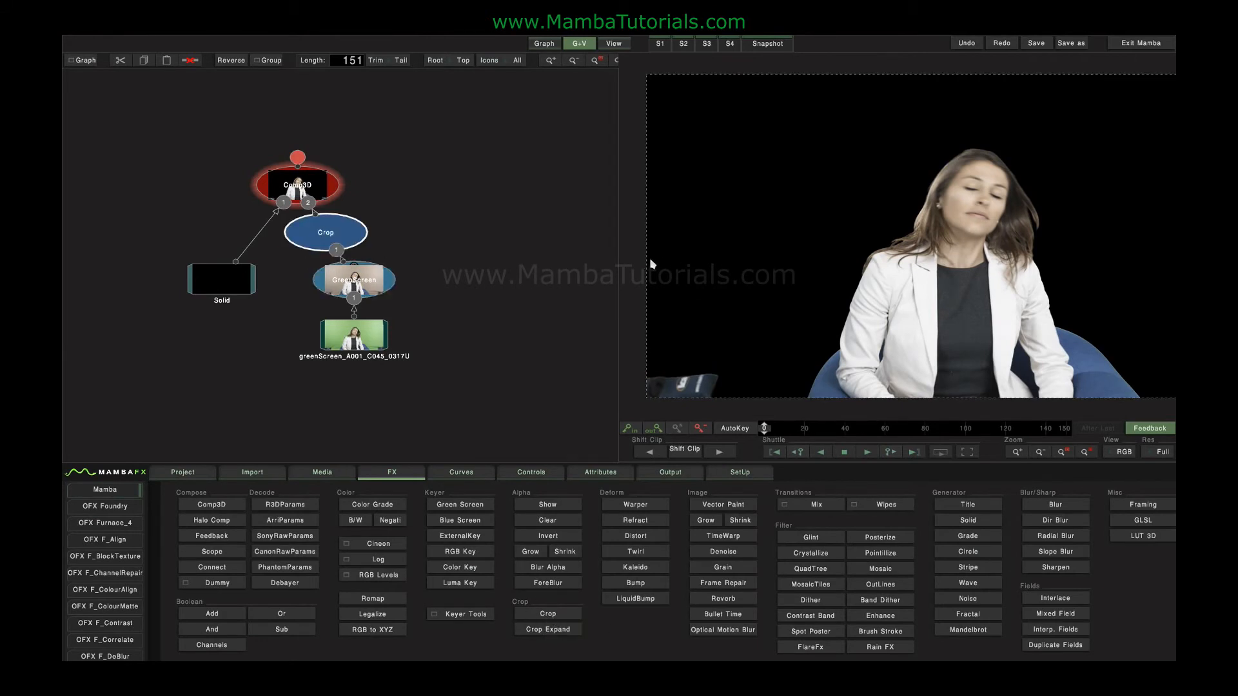
drag(651, 264, 948, 264)
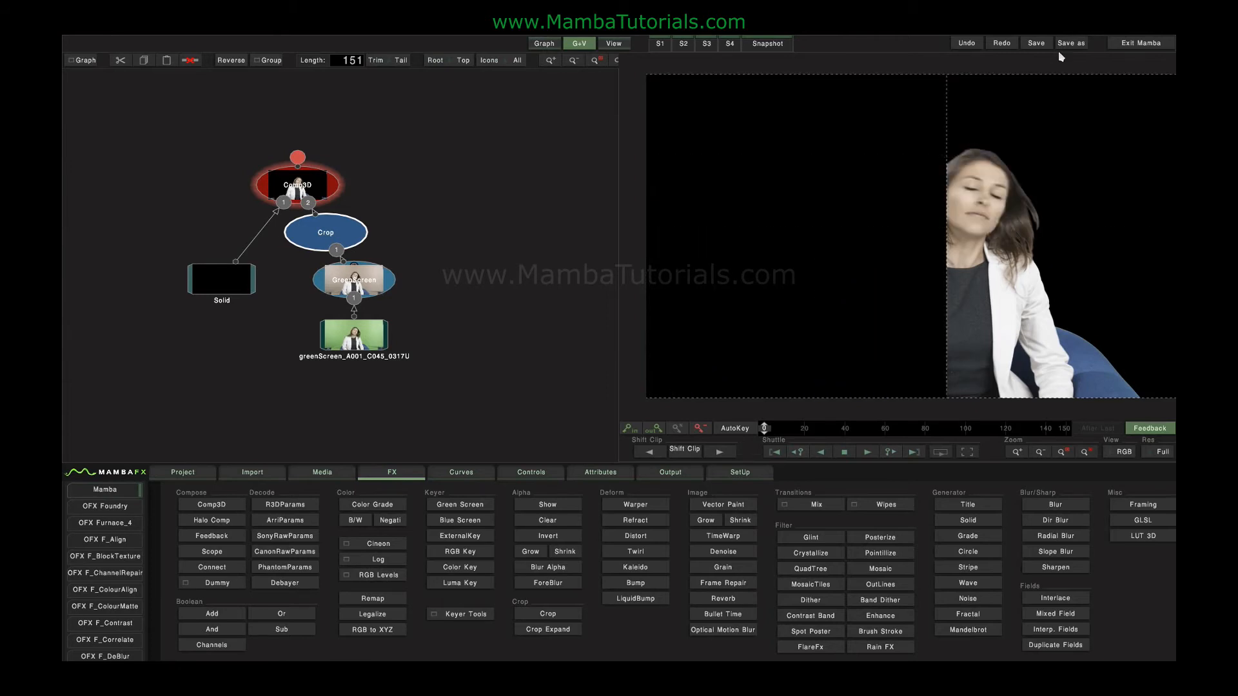
View the Crop node's output and set its color to red, with Red 70, Green 0 and Blue about 0.8.
click(354, 229)
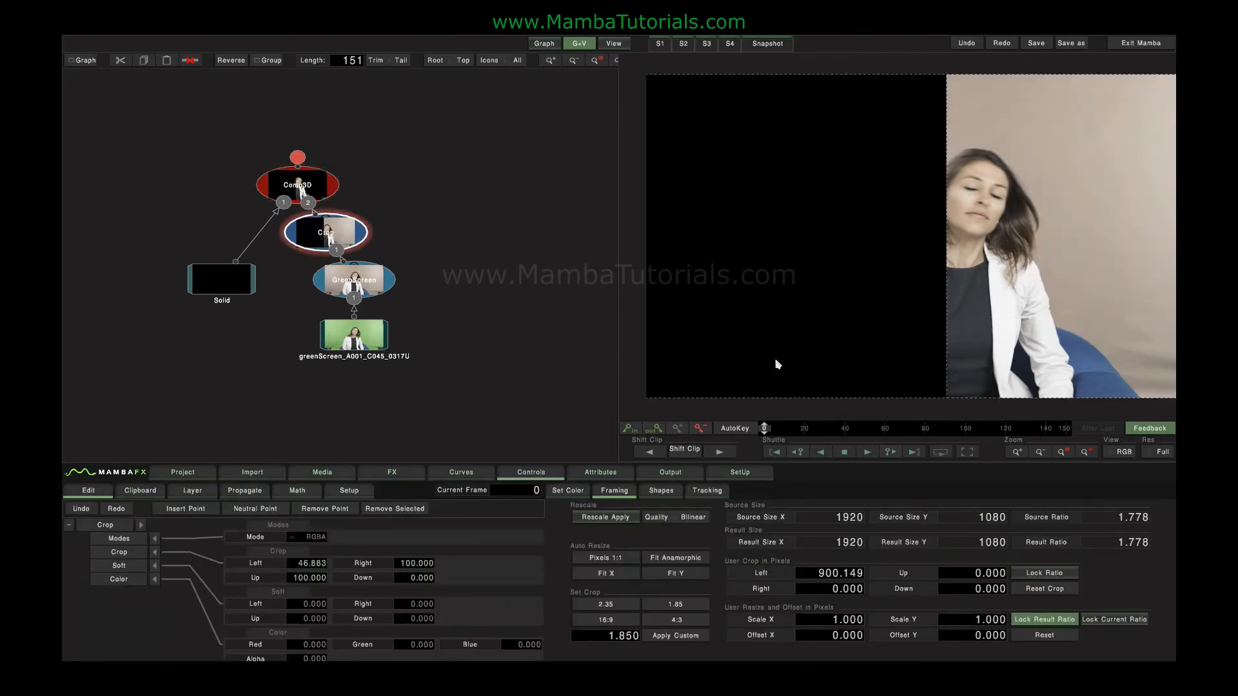
click(582, 493)
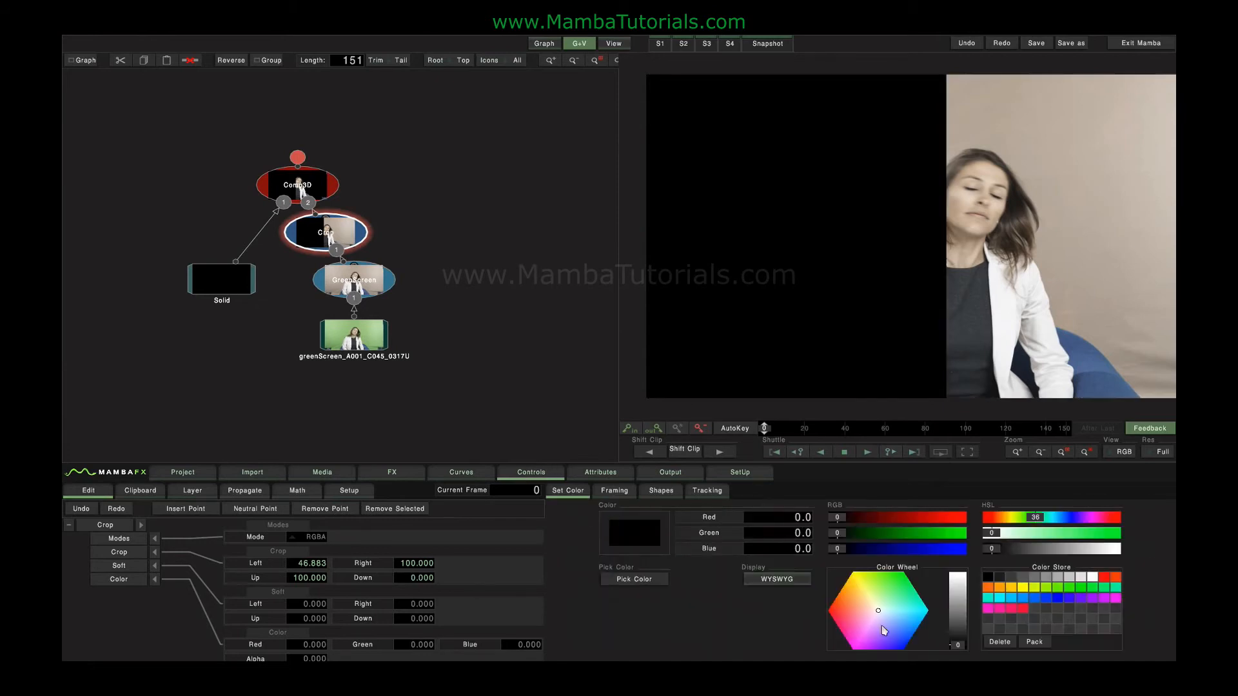
drag(872, 623, 762, 610)
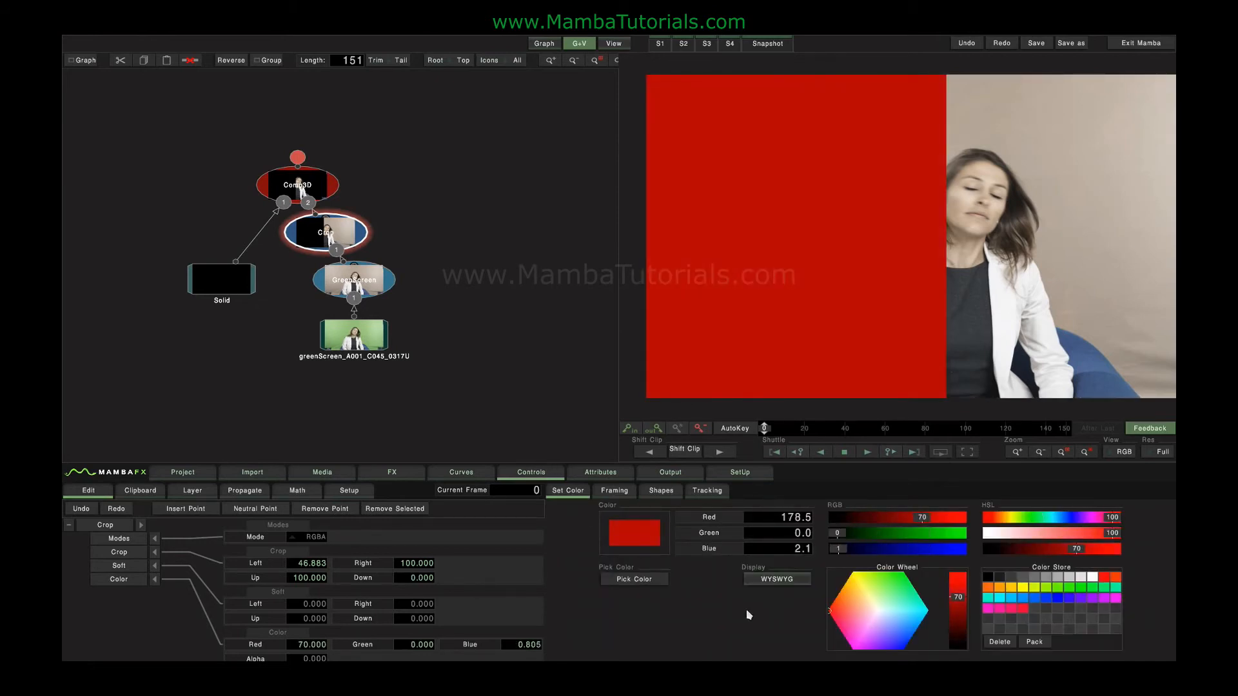
Set the Crop node's mode to A, inspect the result in the Alpha channel, and return the viewer to RGB.
click(306, 539)
click(309, 524)
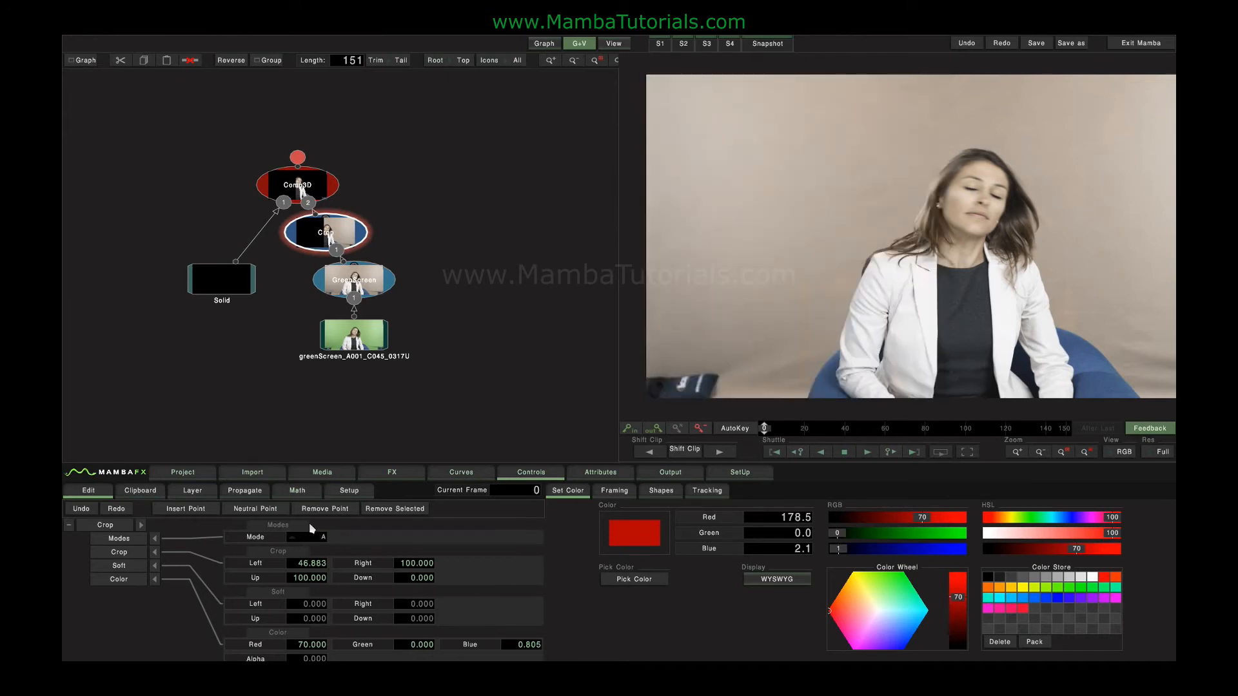
click(1114, 456)
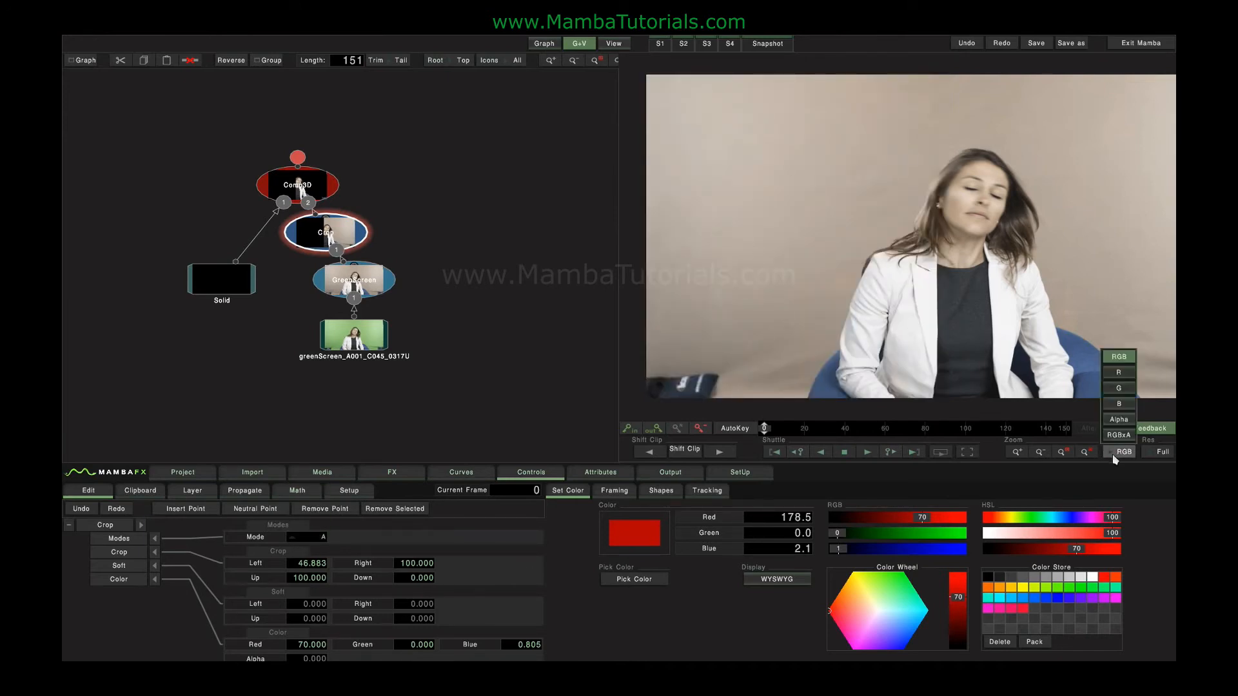
click(1119, 419)
click(1123, 454)
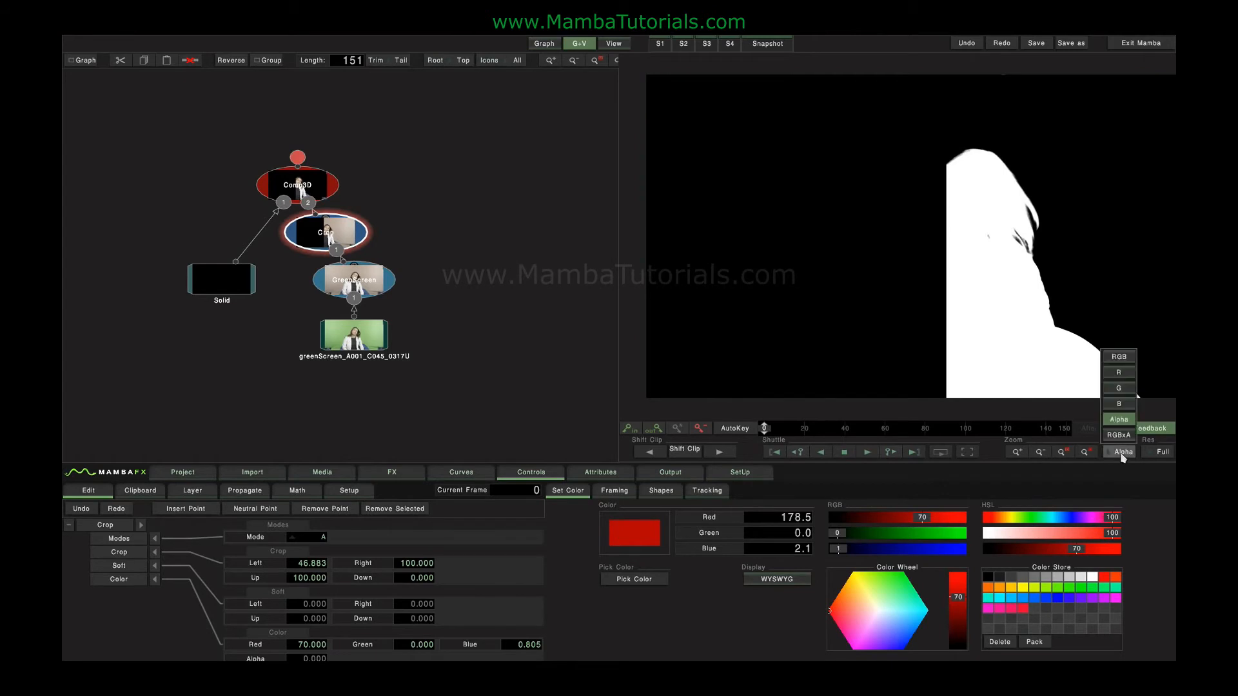
click(1119, 358)
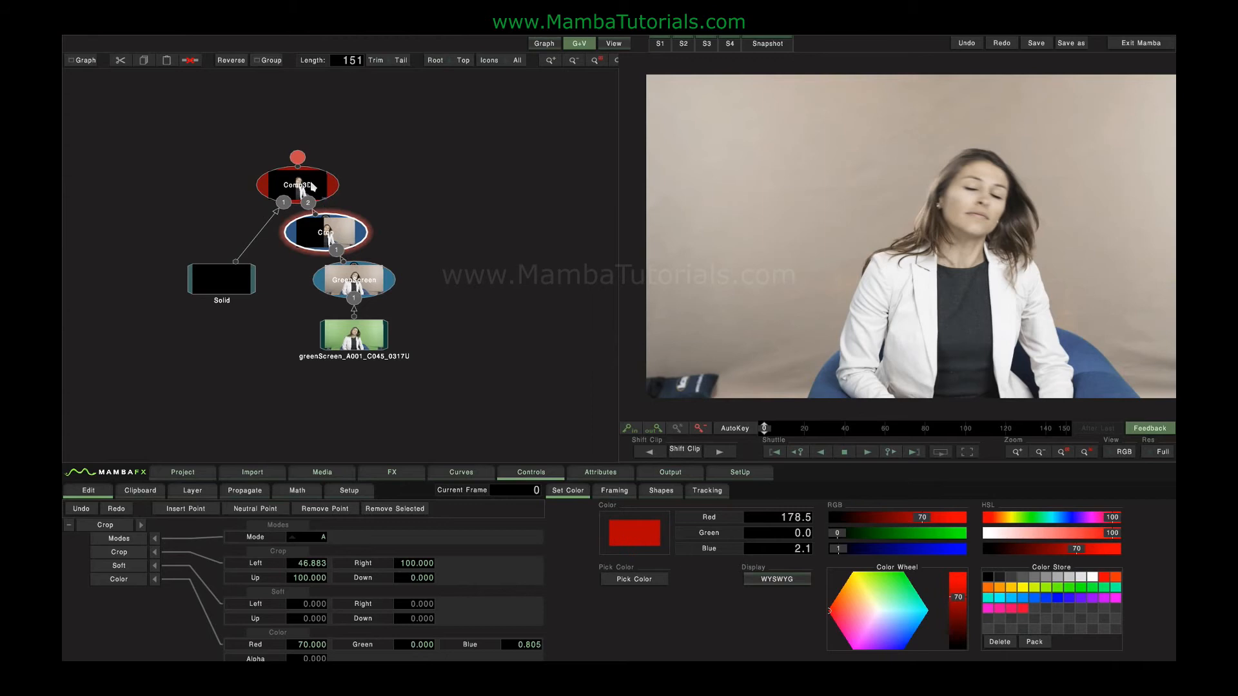
Review the Green Screen keyer's parameters, move the Crop node aside in the graph, and delete it.
click(361, 285)
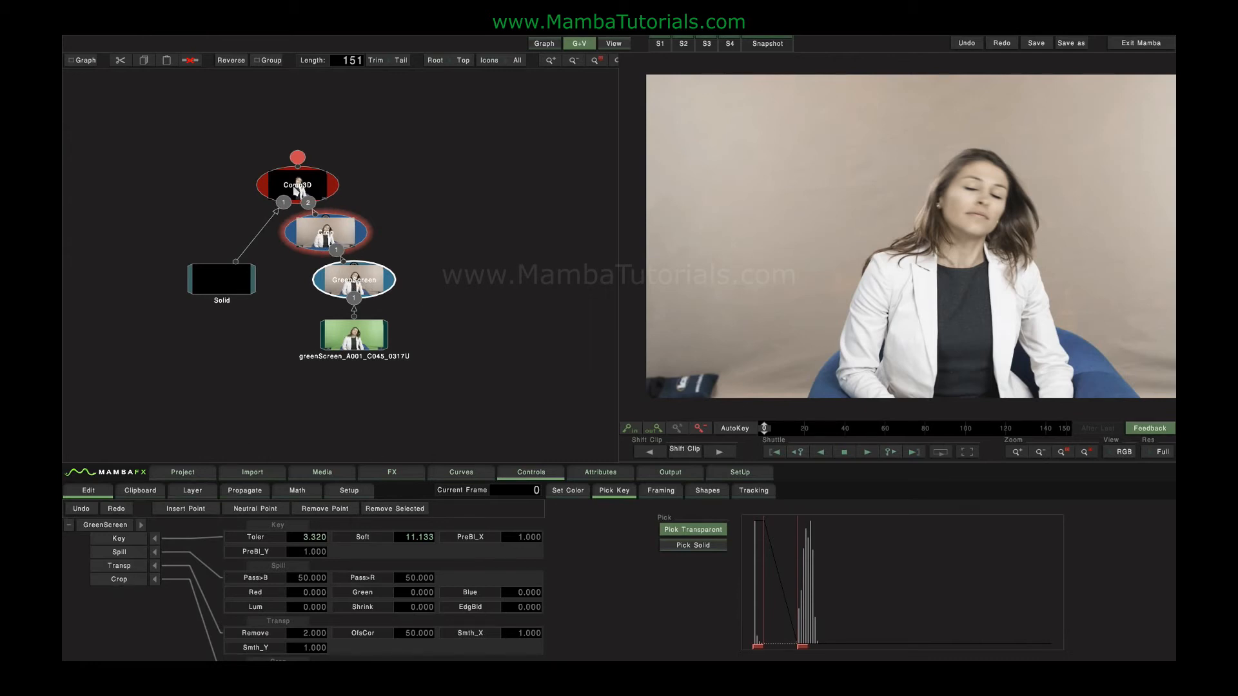
drag(330, 234, 429, 218)
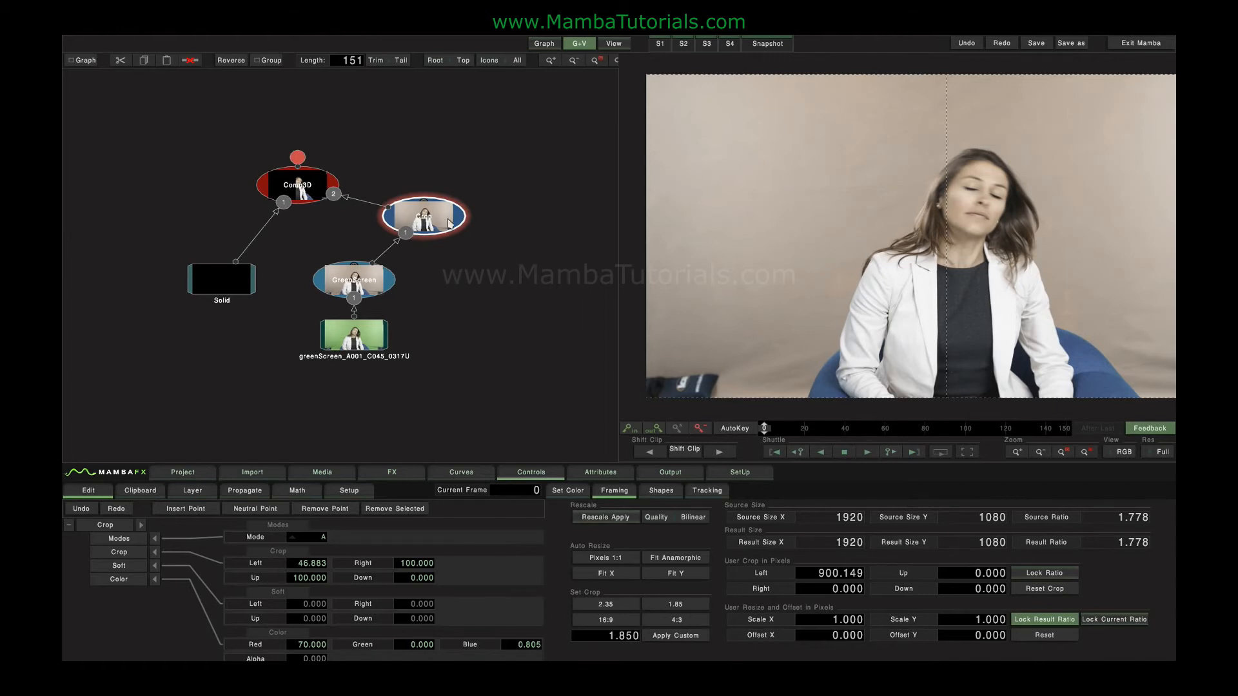
key(Delete)
Insert a Crop Expand node after the Green Screen keyer and bring its left crop edge in to about 35.8.
click(365, 287)
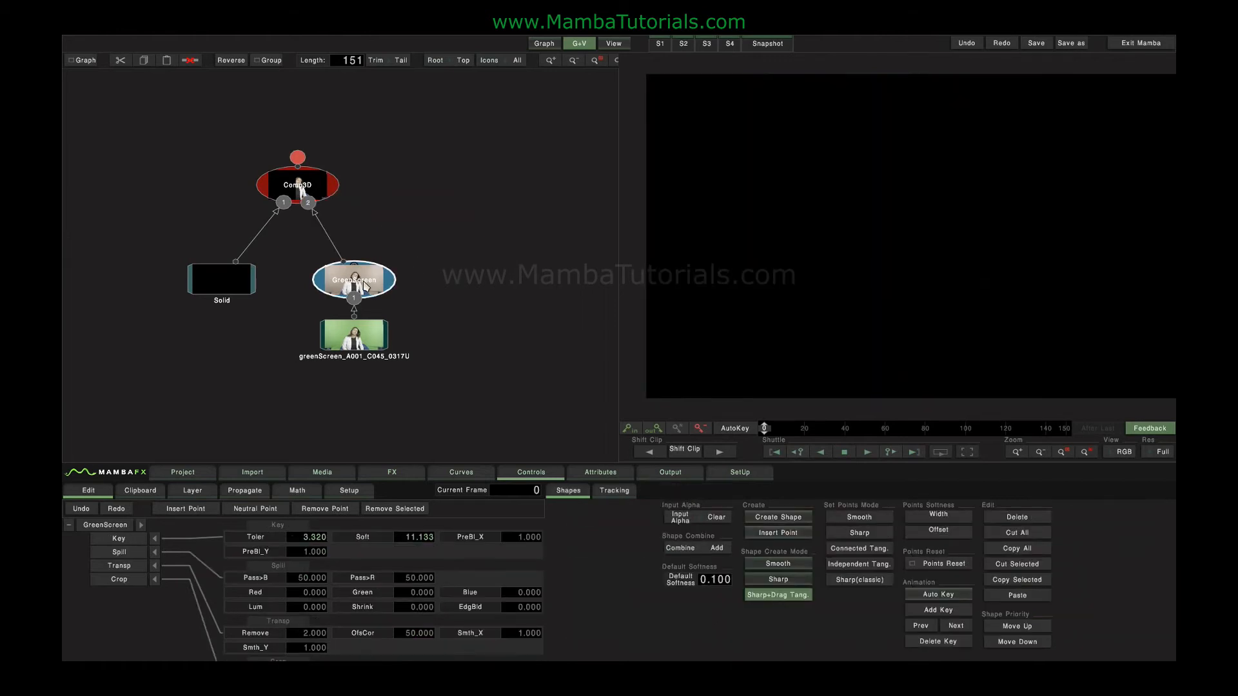
click(392, 472)
click(549, 630)
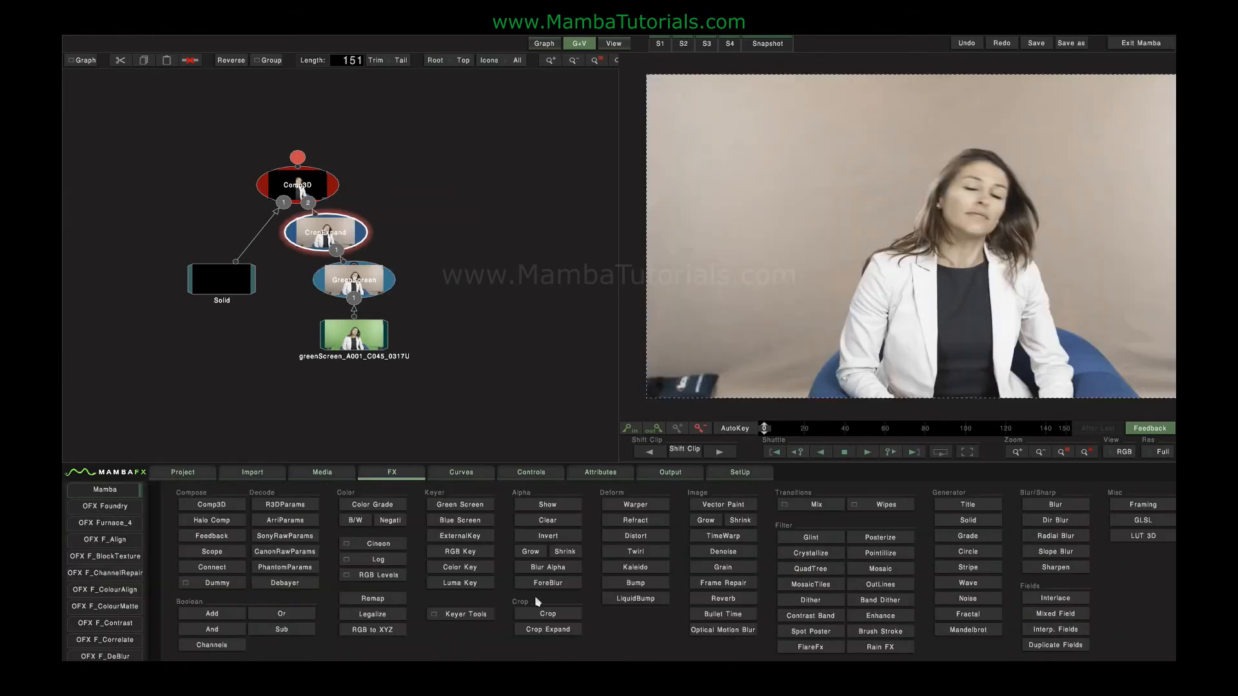
double_click(327, 228)
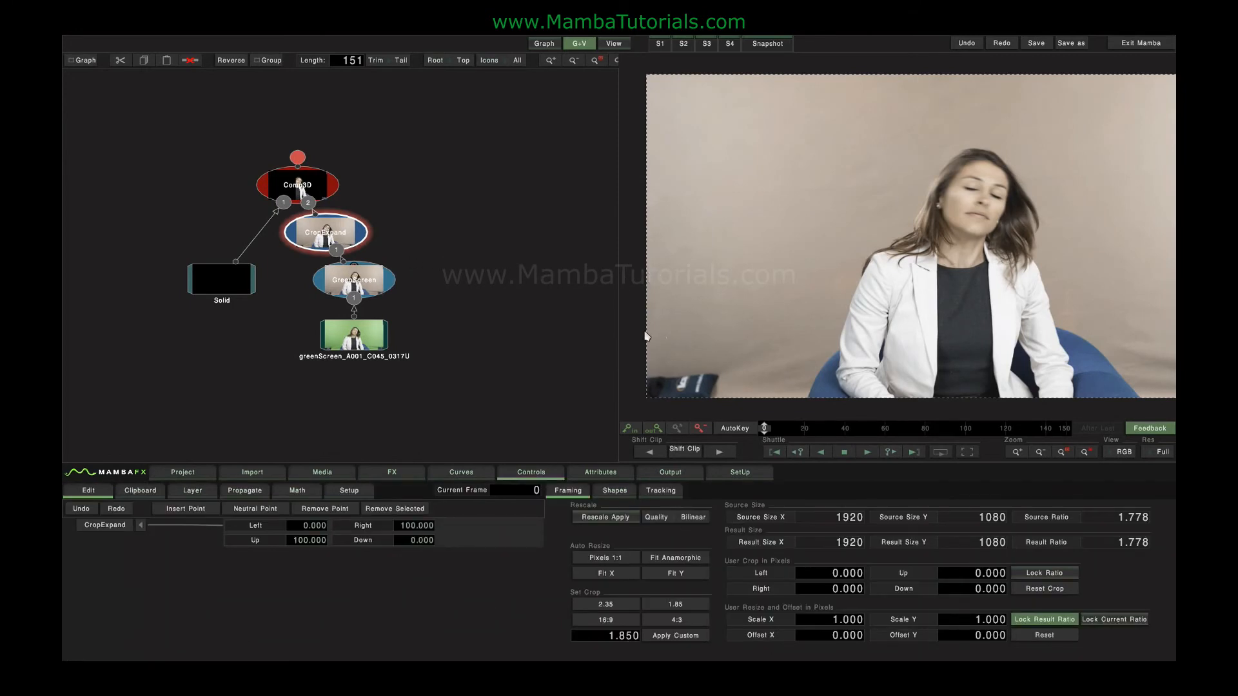
drag(648, 336, 876, 352)
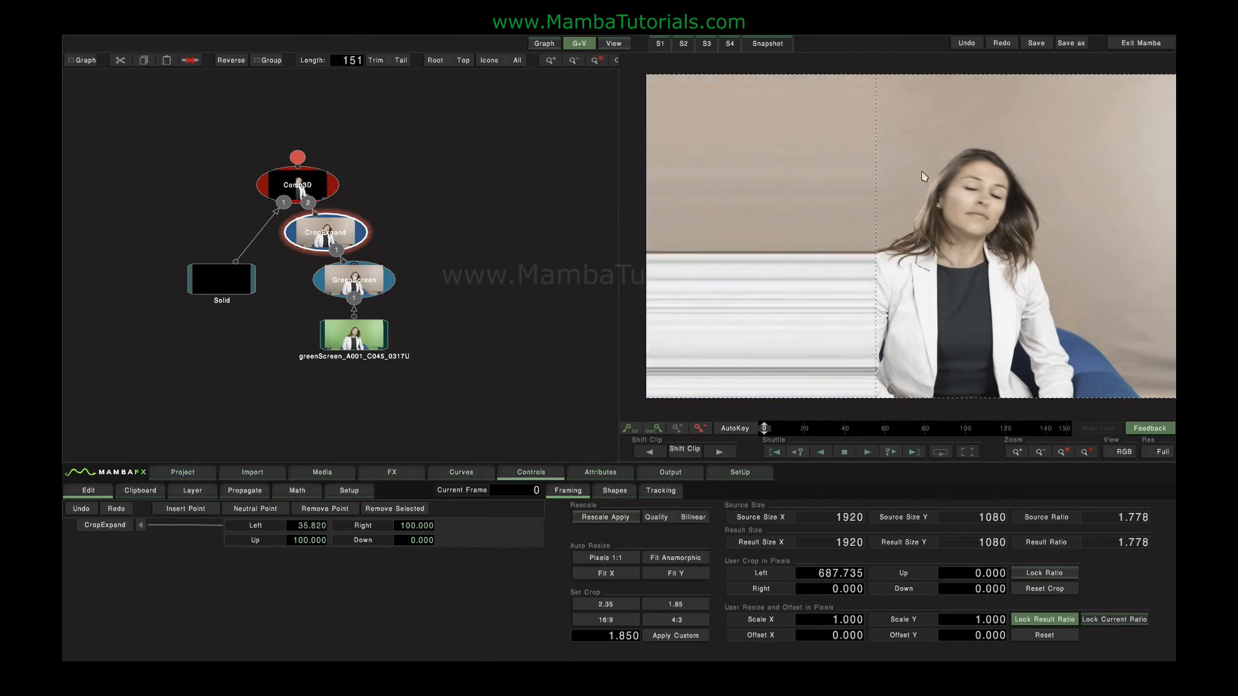
mouse_move(944, 76)
mouse_down()
mouse_move(943, 201)
mouse_move(945, 57)
mouse_up()
Inspect the Crop Expand result in the Alpha channel and return the viewer to RGB.
click(1125, 454)
click(1119, 419)
click(1125, 454)
click(1121, 358)
Return the left crop edge to 0 and delete the Crop Expand node.
drag(826, 285, 613, 245)
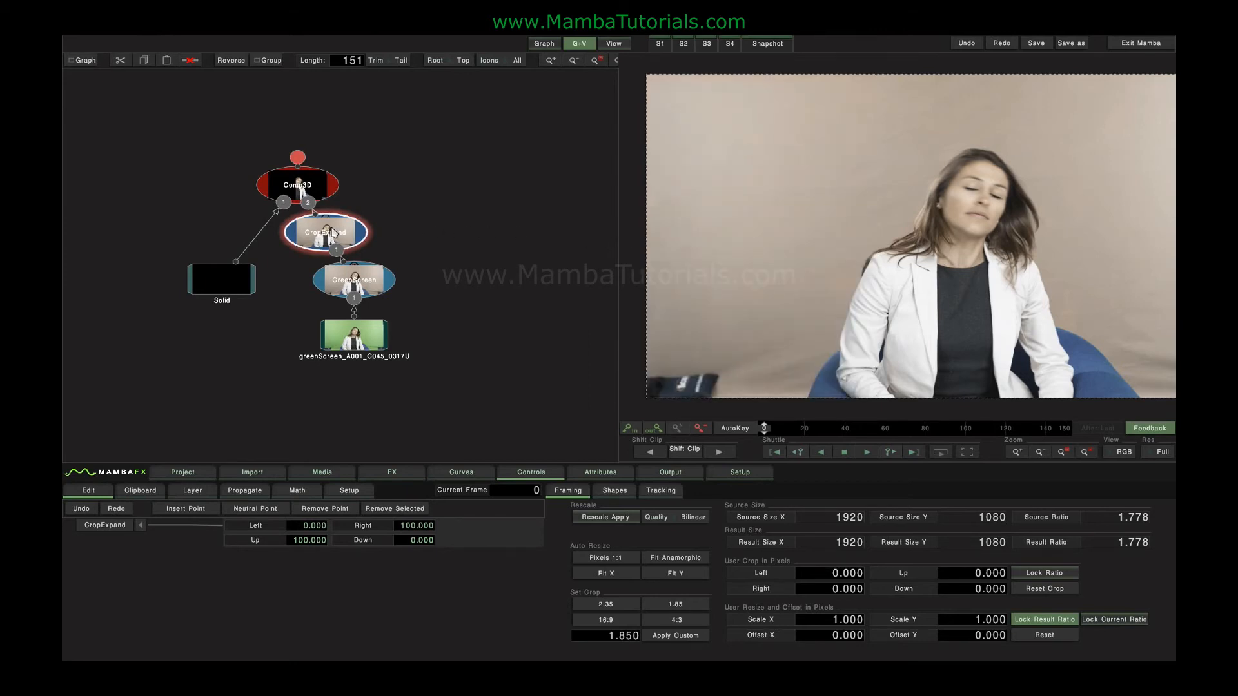
key(Delete)
Insert a Stroke node from the keyer tools after the Green Screen keyer, with Side 2 and a red outline color.
click(403, 476)
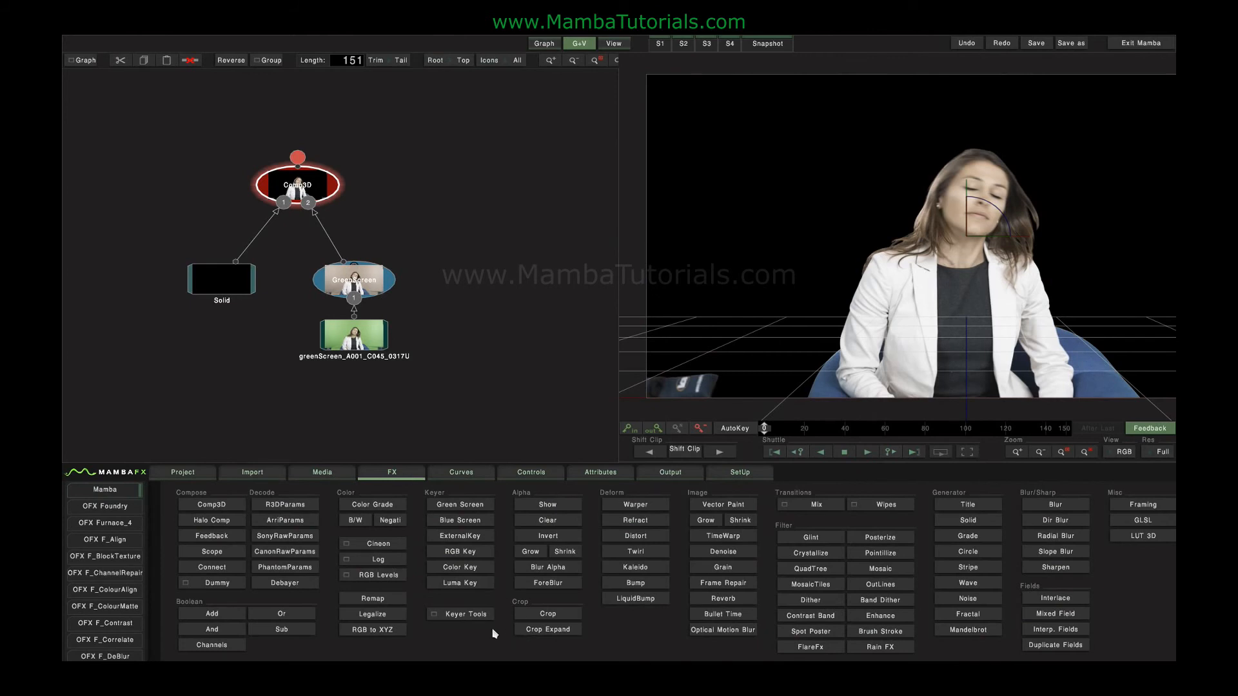
click(462, 616)
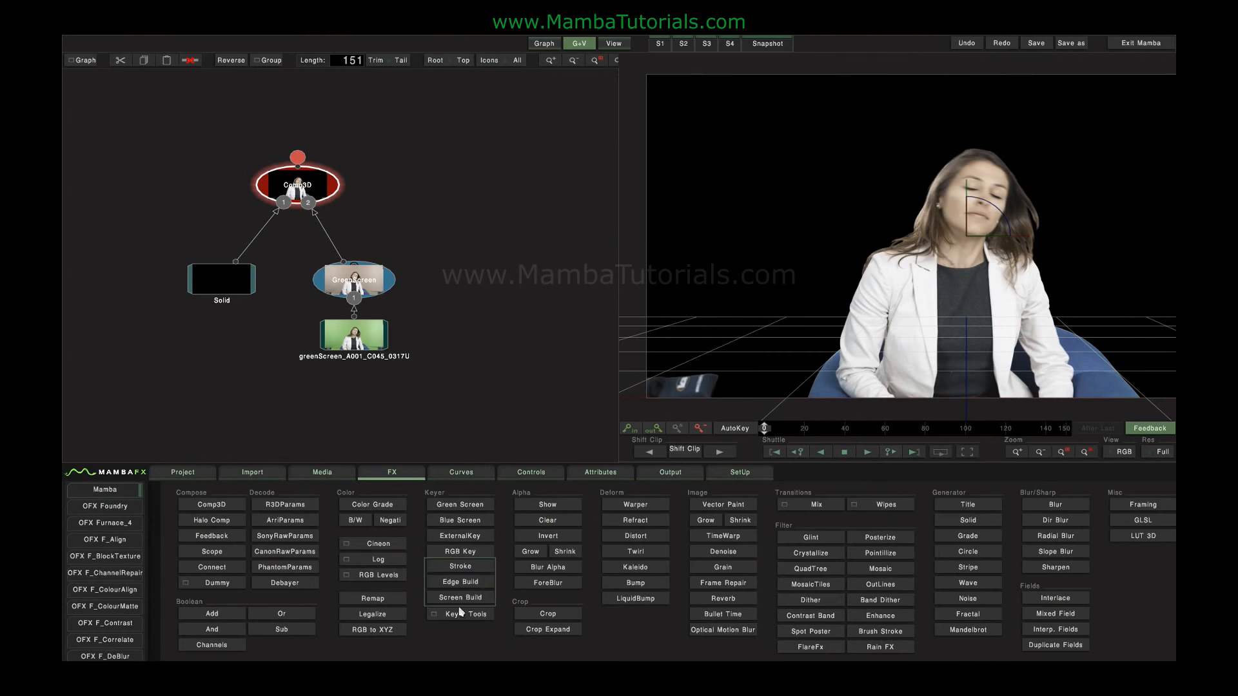
click(461, 567)
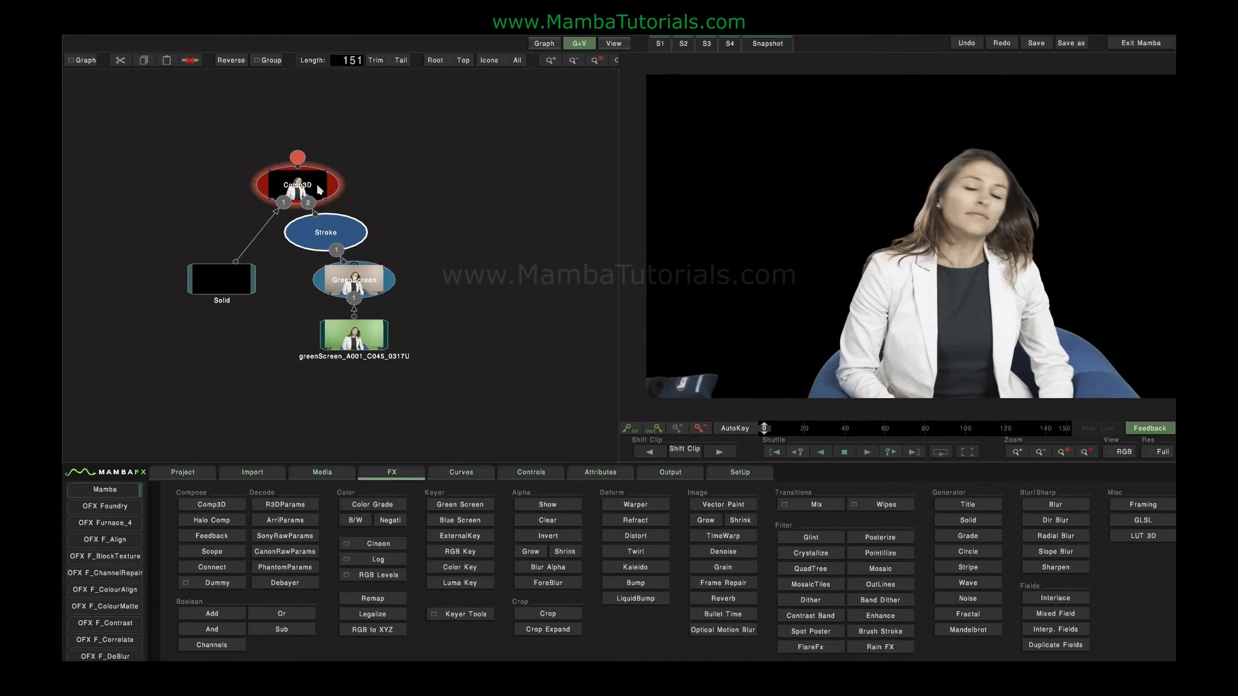
click(302, 542)
mouse_move(310, 541)
mouse_down()
mouse_move(359, 541)
mouse_move(321, 538)
mouse_up()
drag(908, 608, 756, 615)
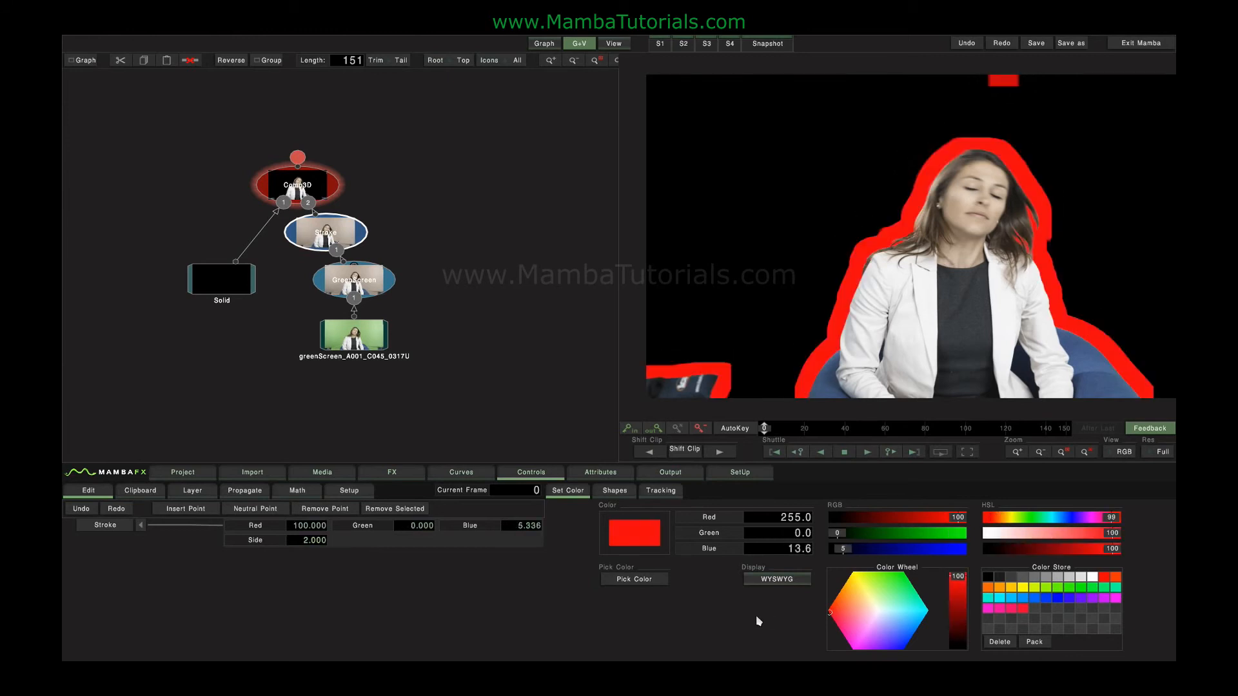
Reset the Stroke node's parameters to their defaults and delete the node.
double_click(117, 527)
key(Delete)
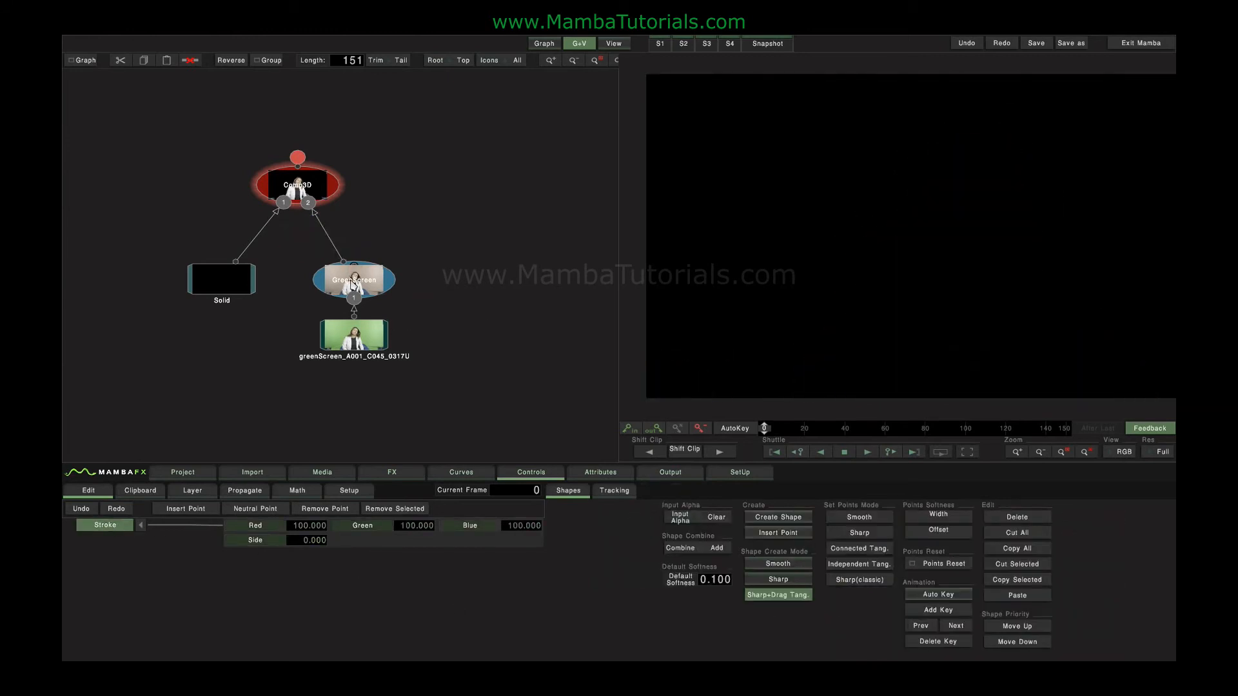
Examine the hair edges up close, comparing the Comp3D composite with the Green Screen node's own output.
click(354, 284)
click(387, 474)
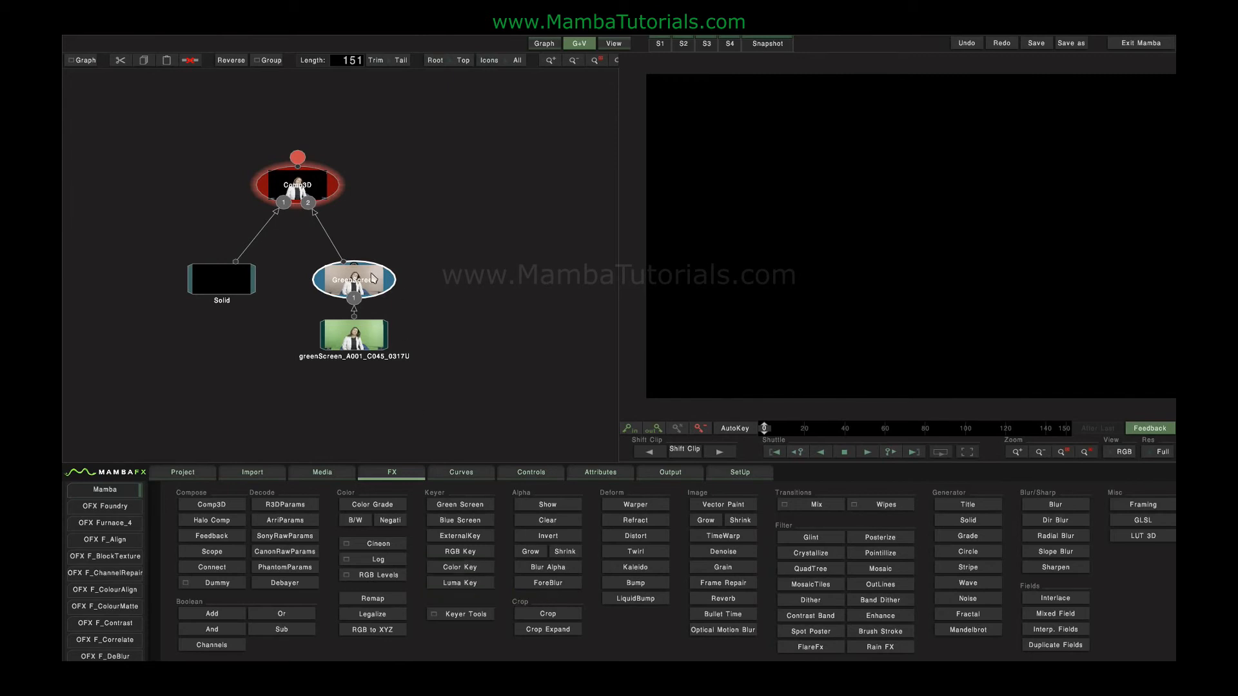
double_click(328, 186)
click(358, 280)
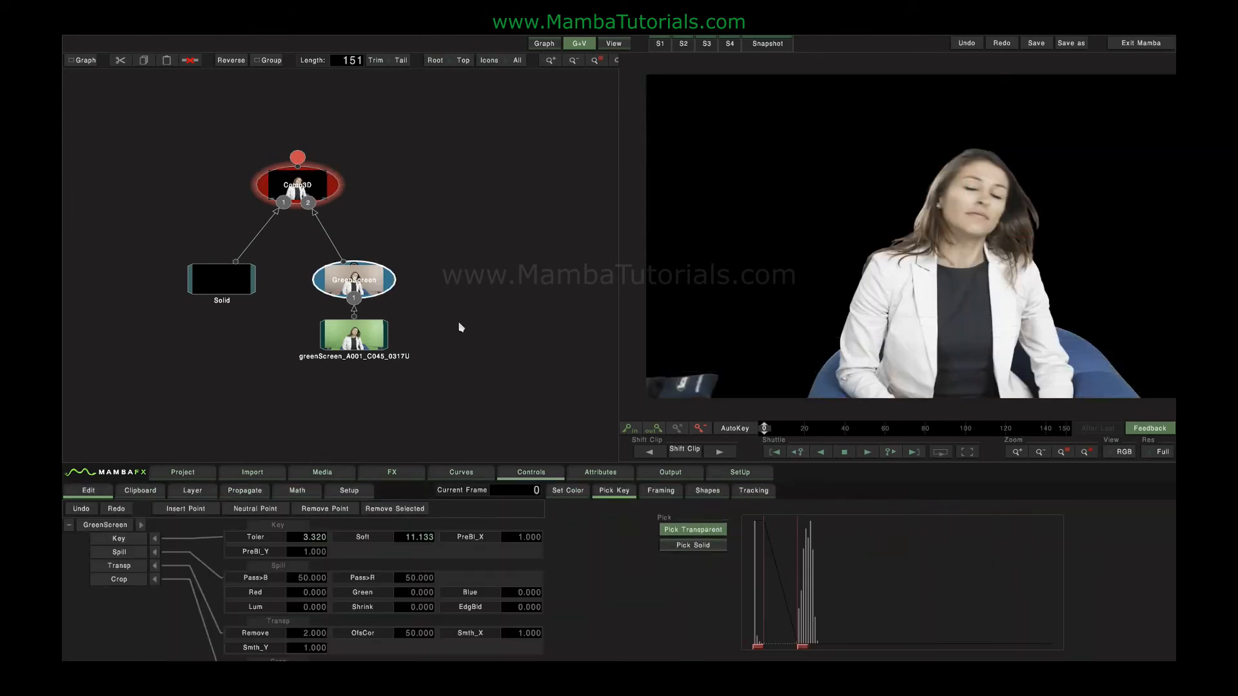
scroll(908, 284, up, 5)
scroll(911, 286, up, 6)
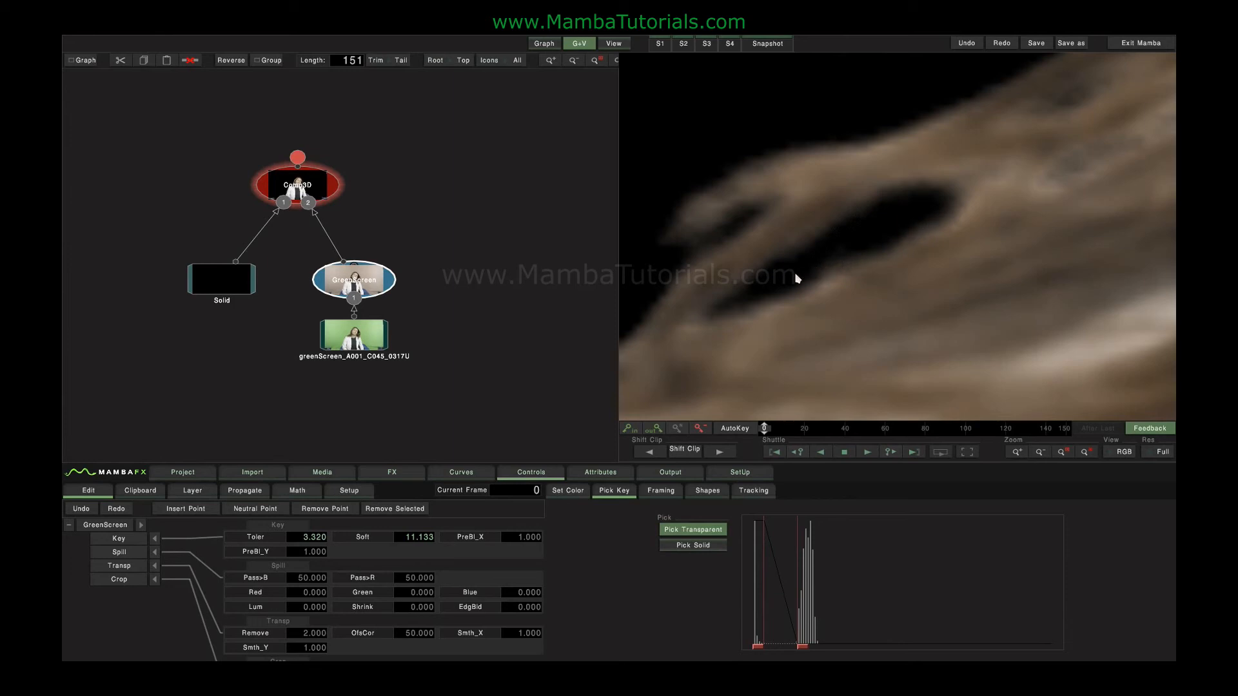
click(357, 284)
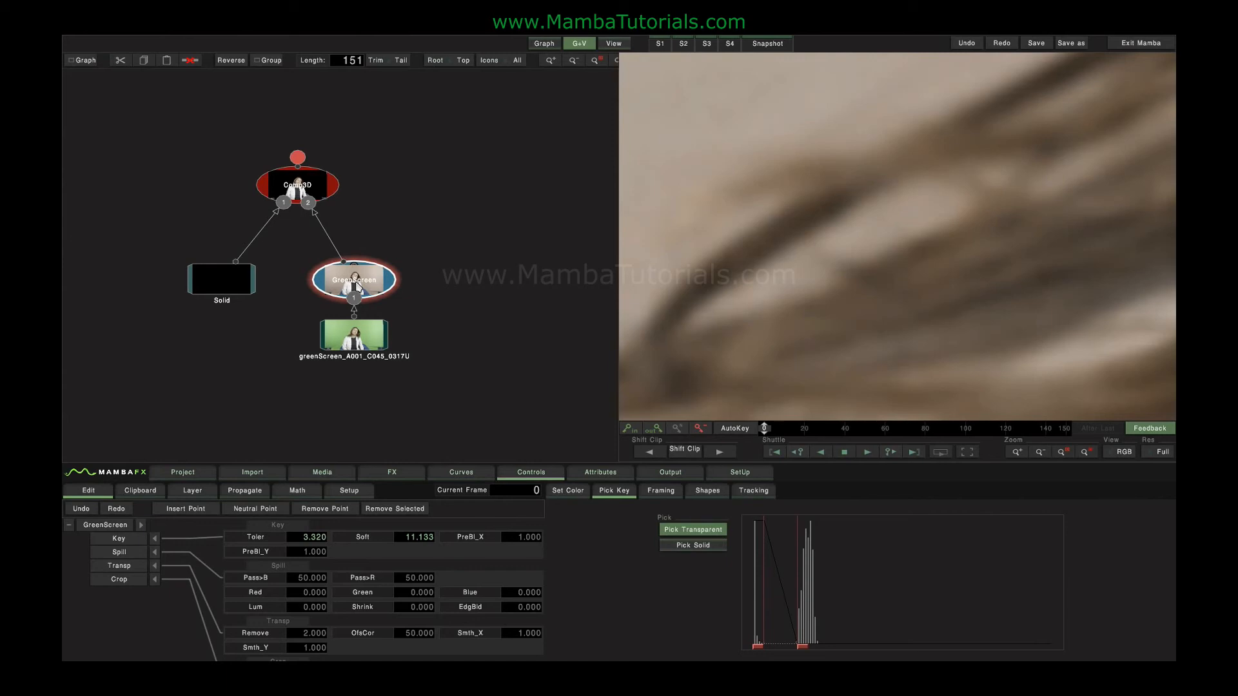
click(303, 187)
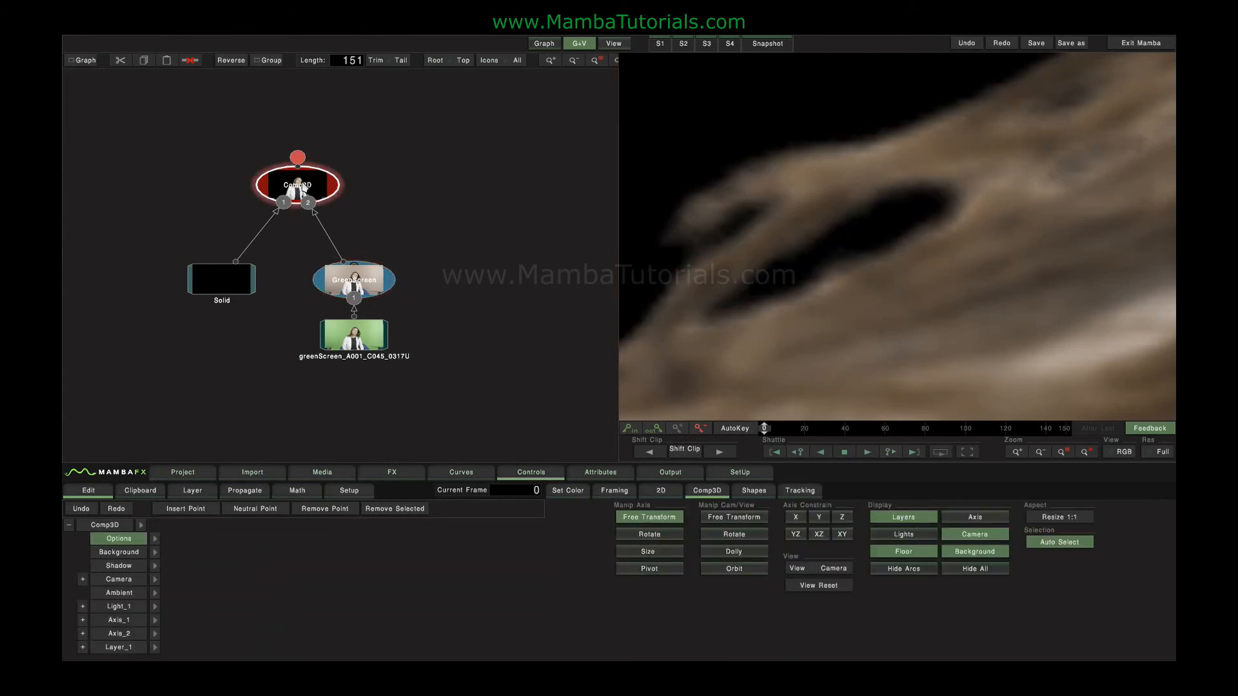
Toggle the Green Screen keyer's edge blend between 1 and 0 while viewing the composite, ending at 0.
click(368, 280)
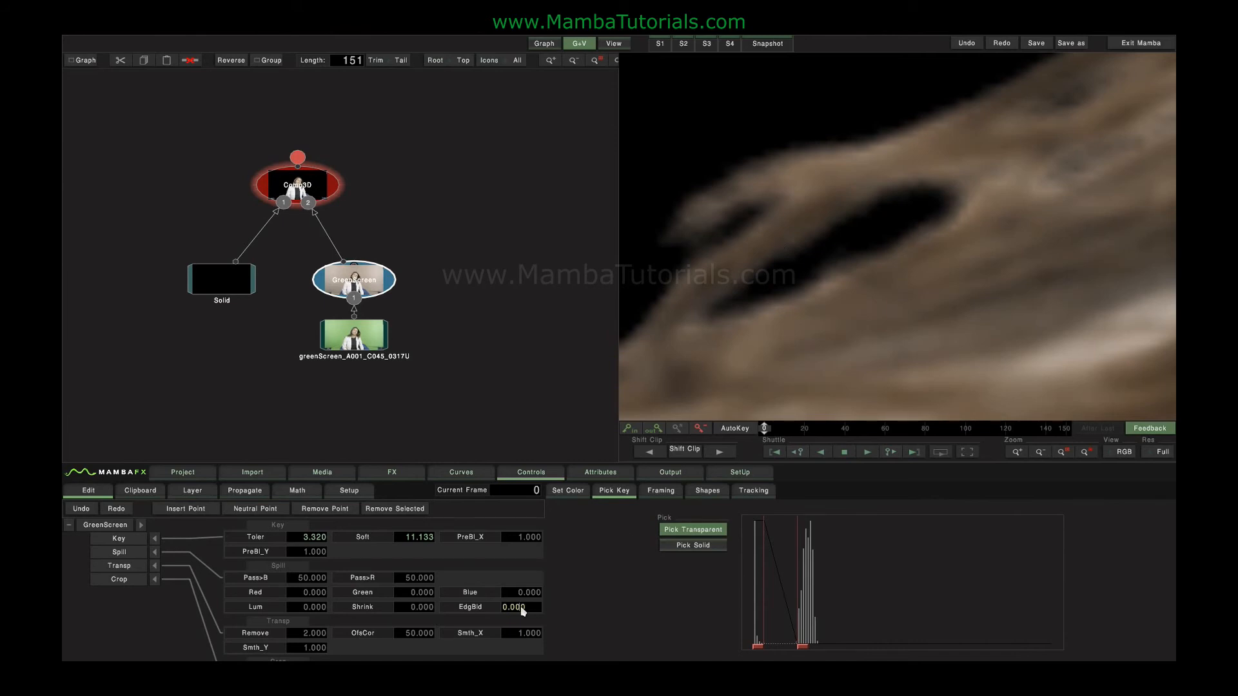
drag(521, 608, 523, 608)
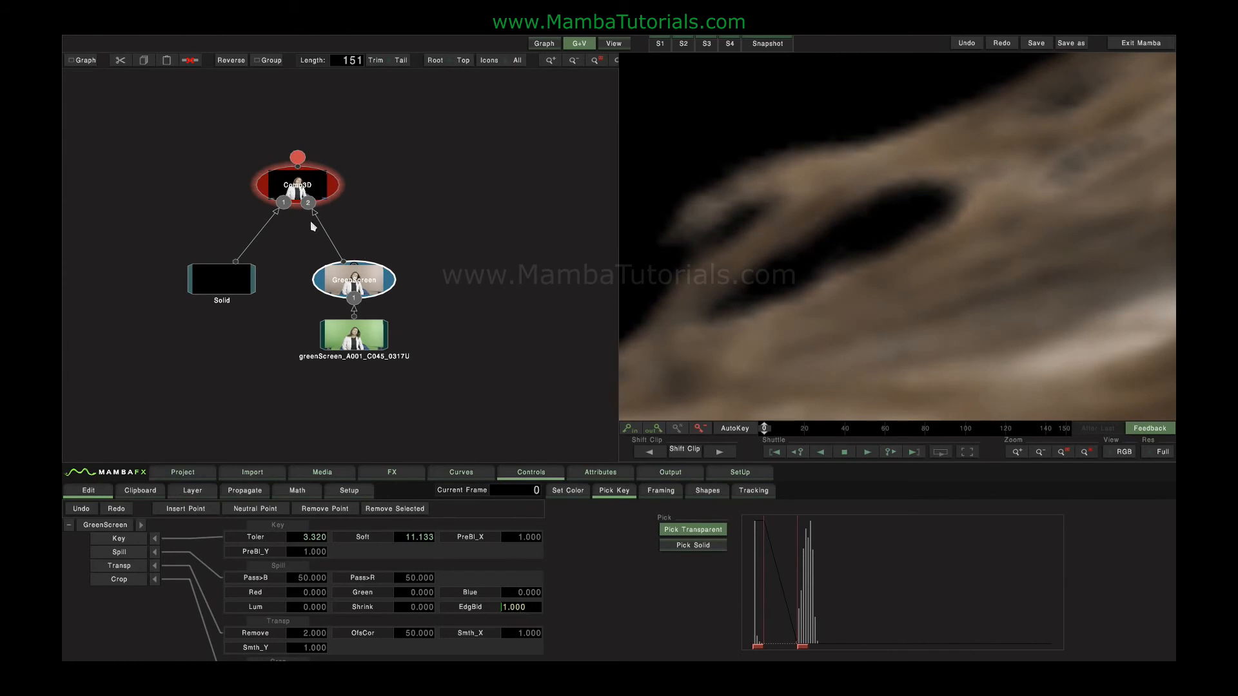
text(0)
key(Return)
text(1)
key(Return)
text(0)
key(Return)
text(1)
key(Return)
text(0)
key(Return)
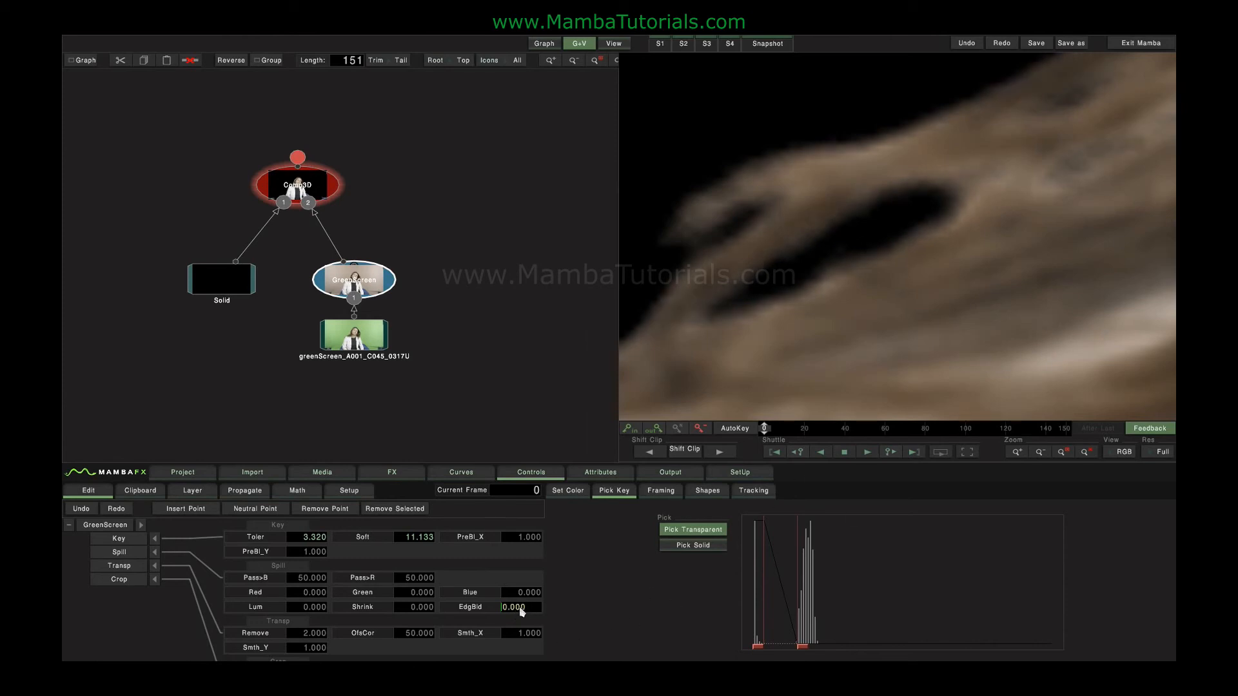
Delete the Comp3D, Solid and Green Screen nodes and display the original green-screen clip.
click(389, 474)
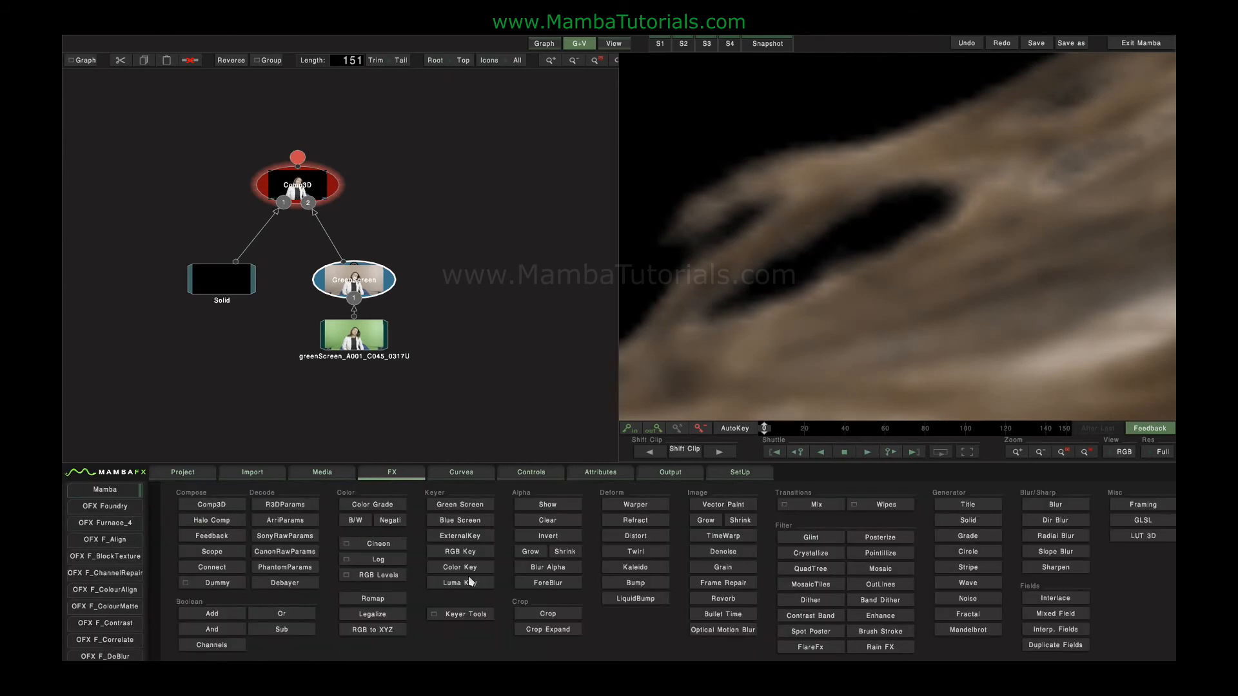
click(476, 621)
drag(181, 138, 406, 277)
key(Delete)
key(Delete)
double_click(359, 345)
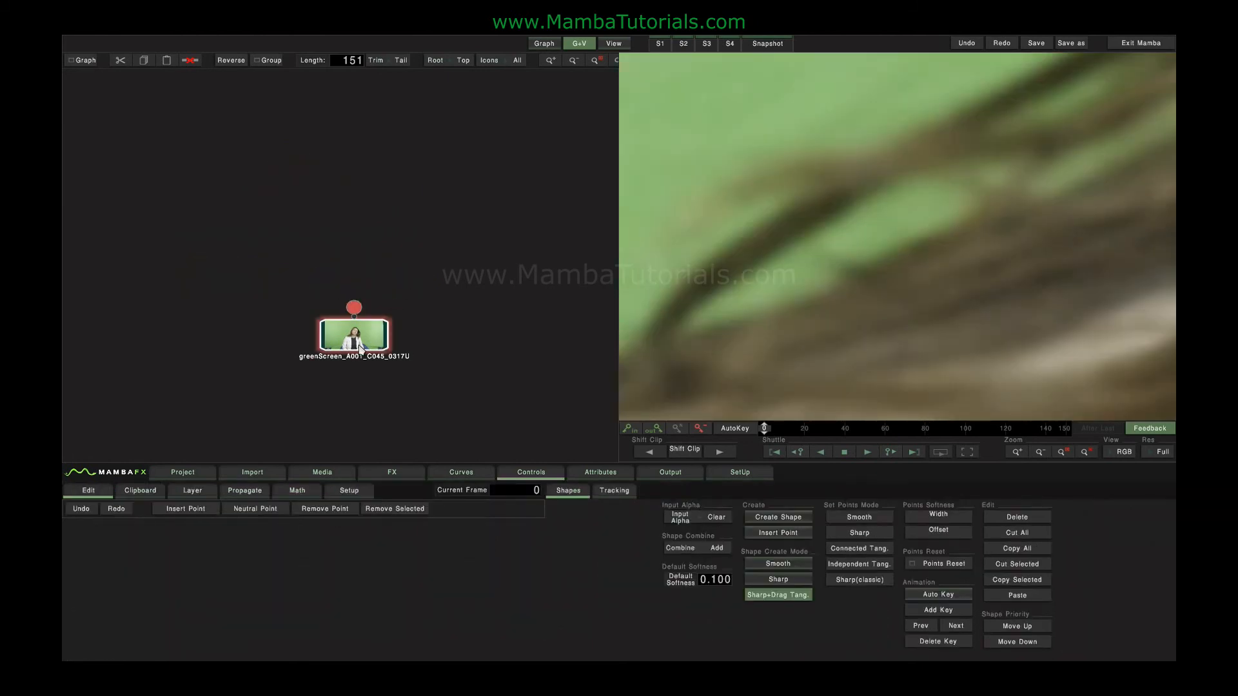
Add a Color Grade node after the green-screen clip and fit the whole image in the viewer.
click(397, 474)
click(362, 511)
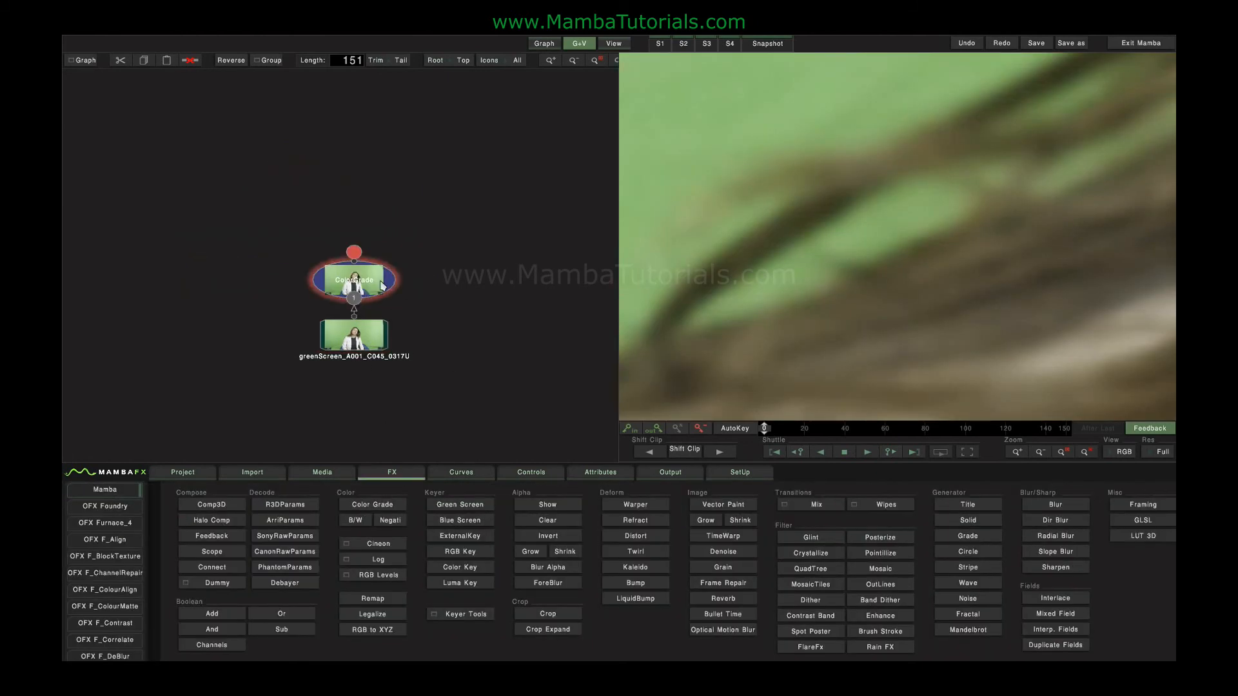
key(Home)
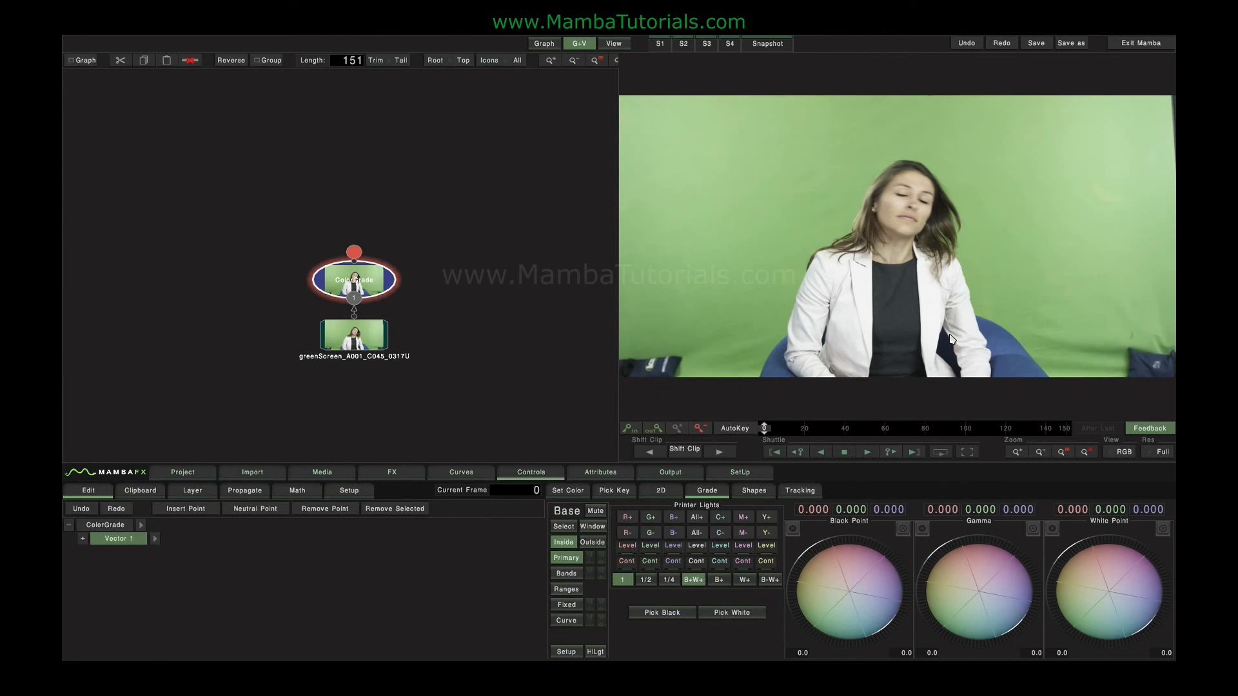
Set the Color Grade selection's Export Key to Inside and show the Alpha channel in the viewer.
click(564, 527)
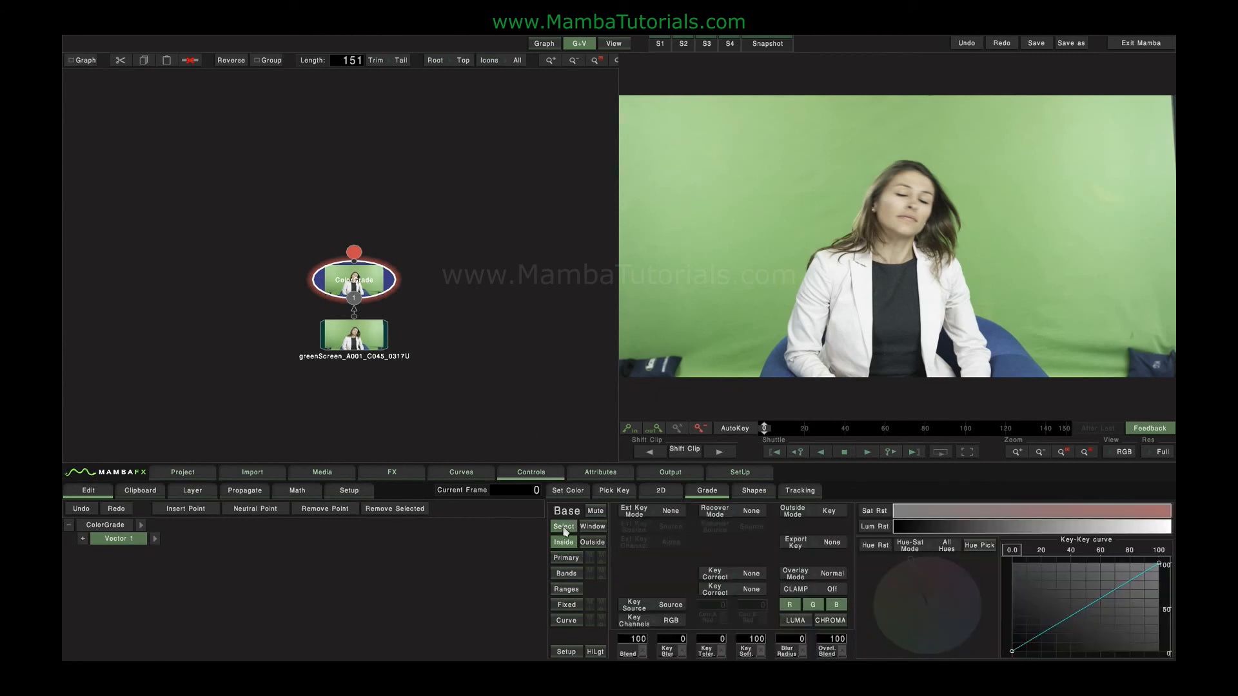
click(832, 542)
click(821, 521)
click(1122, 452)
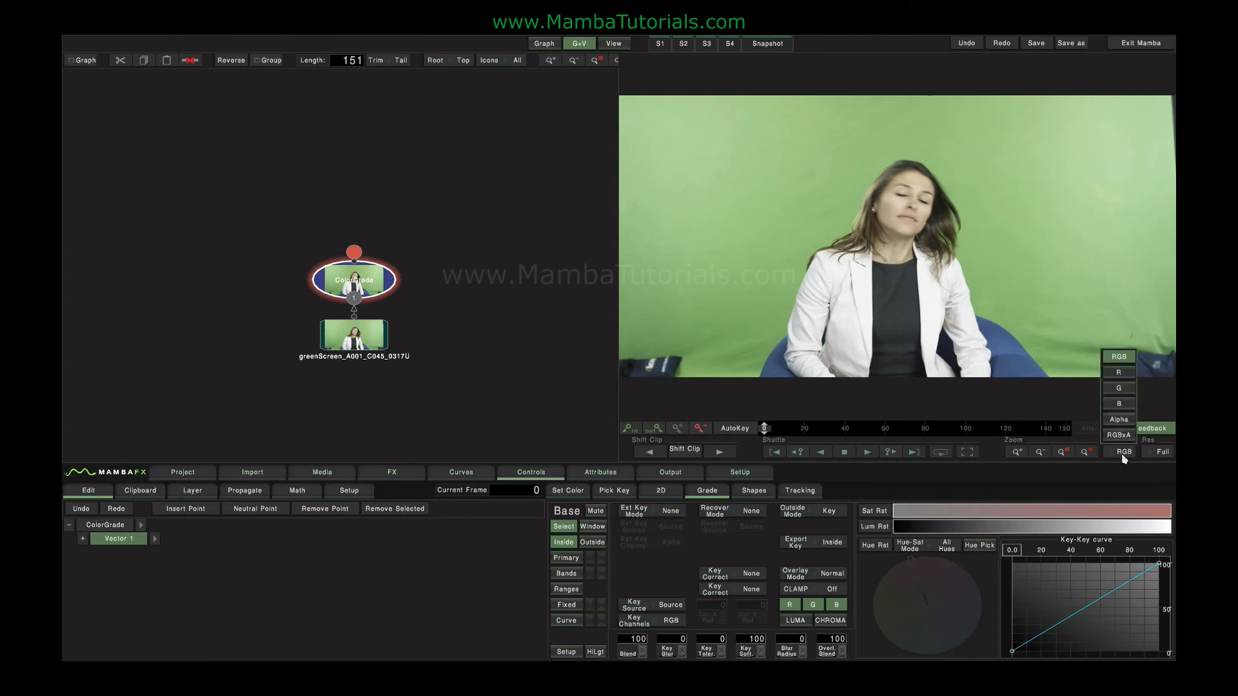
click(1126, 430)
Switch the selection to Simple Hue-Sat, pick the green backdrop's hue, adjust the hue range and raise the lower saturation limit.
click(946, 545)
click(931, 530)
click(980, 546)
click(706, 342)
mouse_move(869, 616)
mouse_down()
mouse_move(874, 585)
mouse_move(926, 654)
mouse_move(877, 610)
mouse_up()
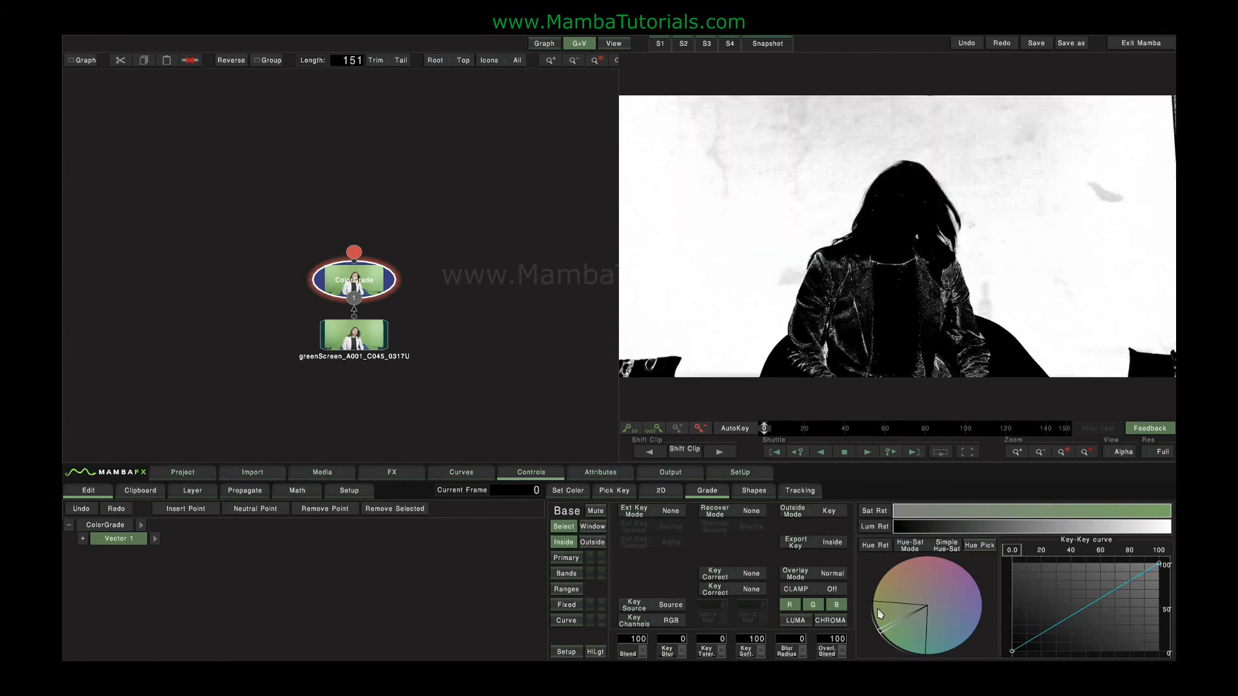
mouse_move(895, 513)
mouse_down()
mouse_move(962, 515)
mouse_move(912, 524)
mouse_up()
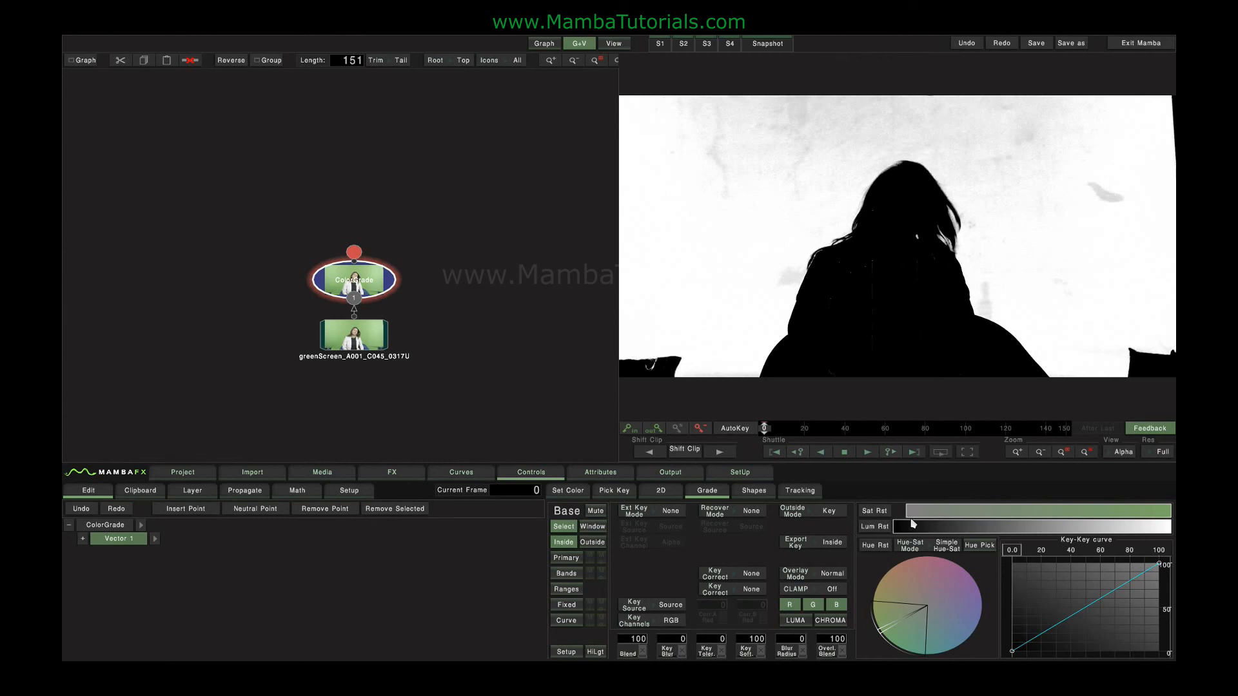
Set the first Key Correct option to Remove Sparks and try out its radius and the key blur, returning both to 0.
scroll(897, 316, up, 6)
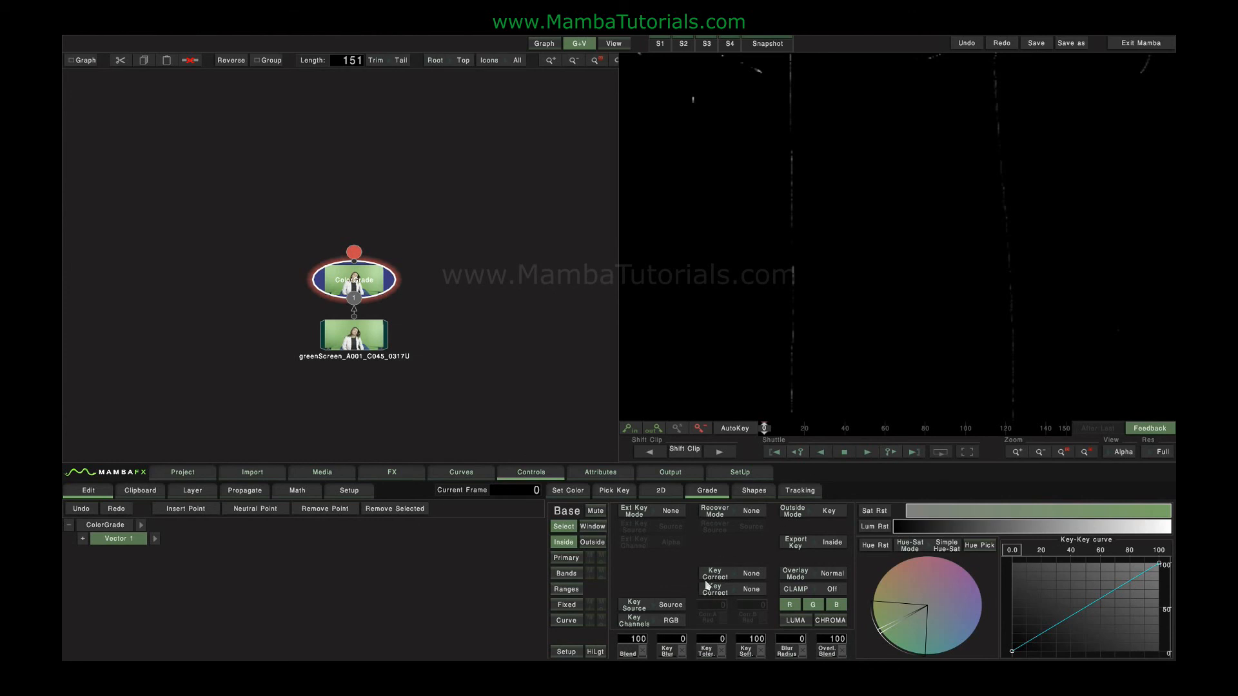
click(752, 575)
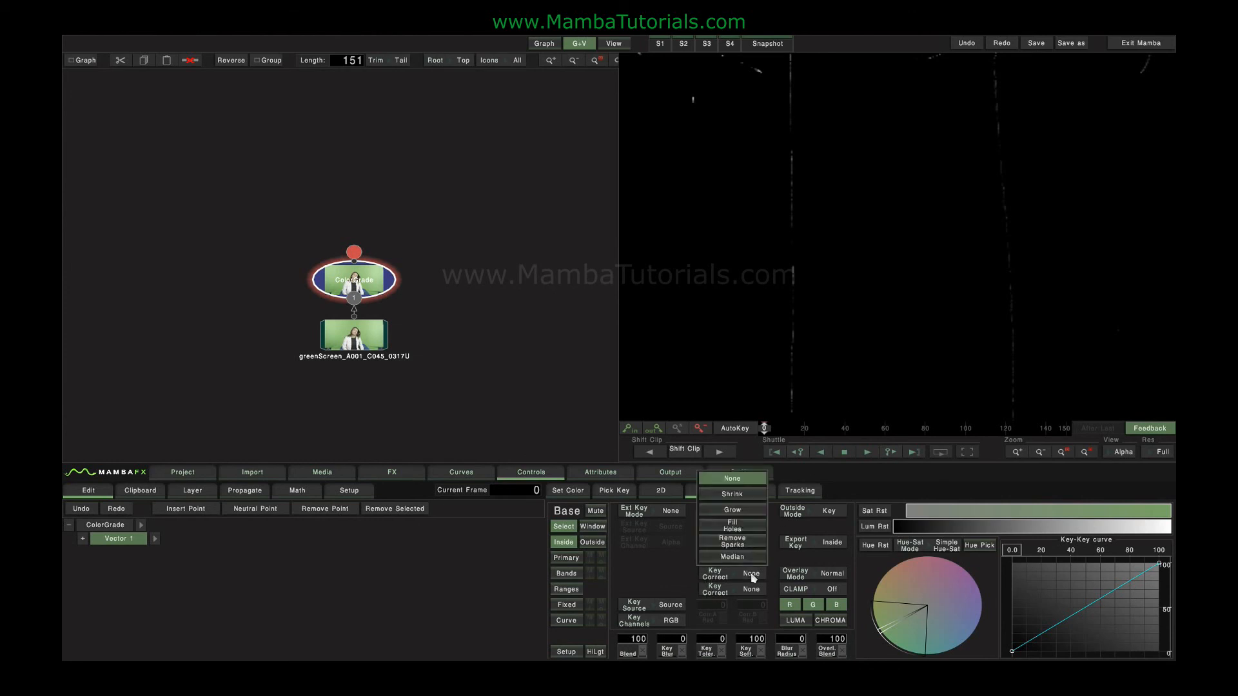
click(751, 589)
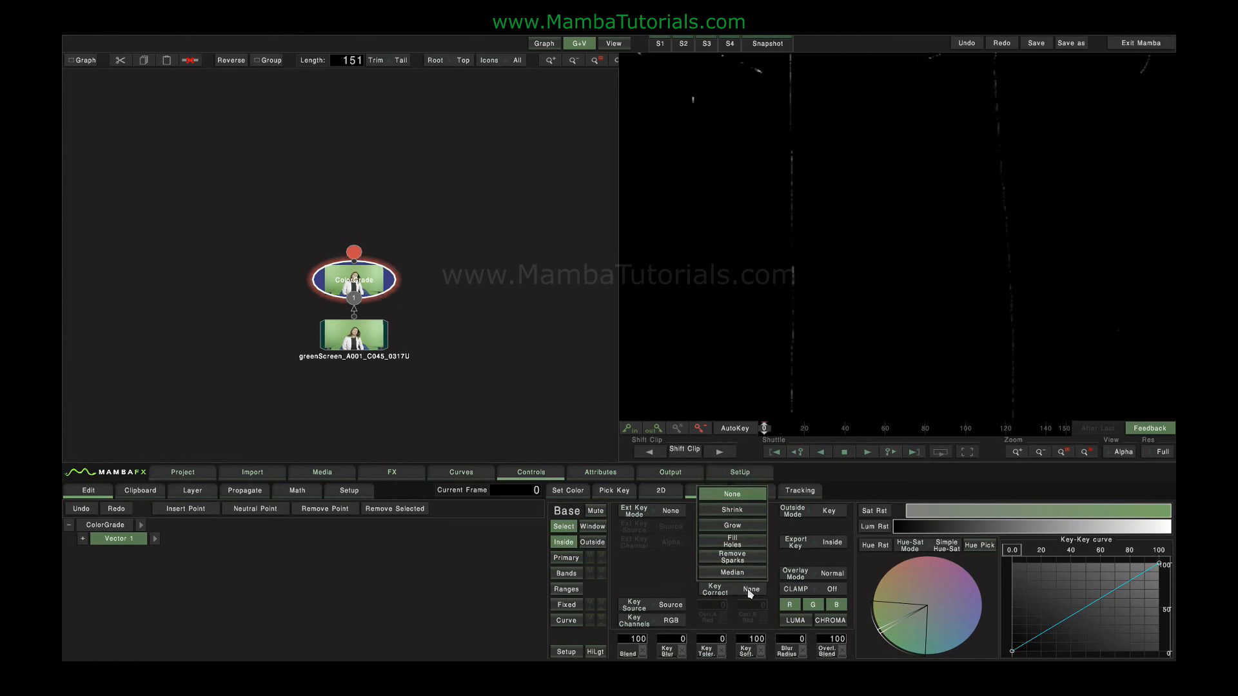
click(713, 593)
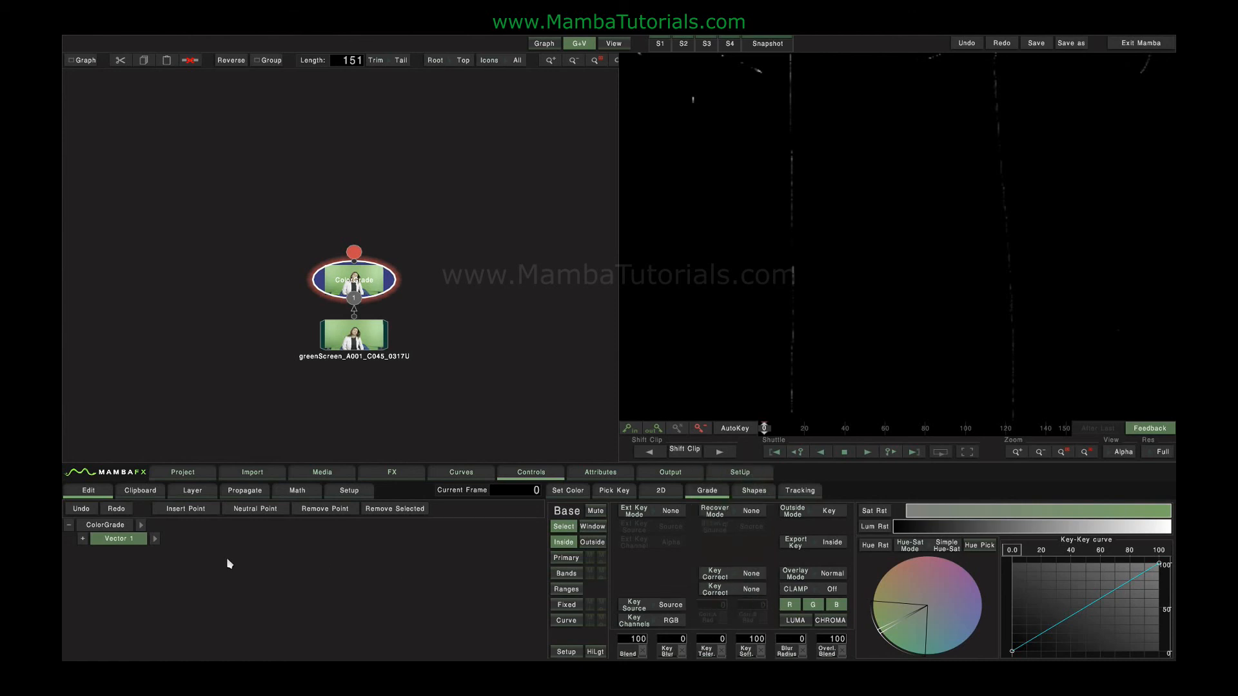
click(751, 574)
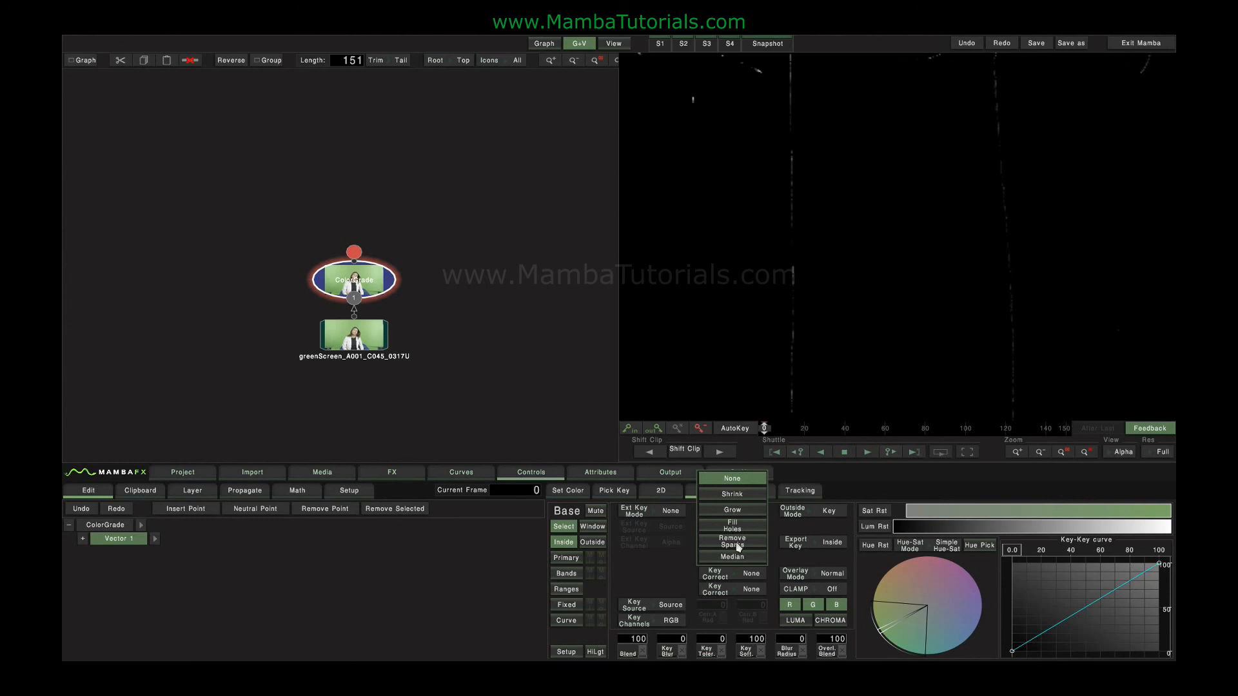
click(737, 545)
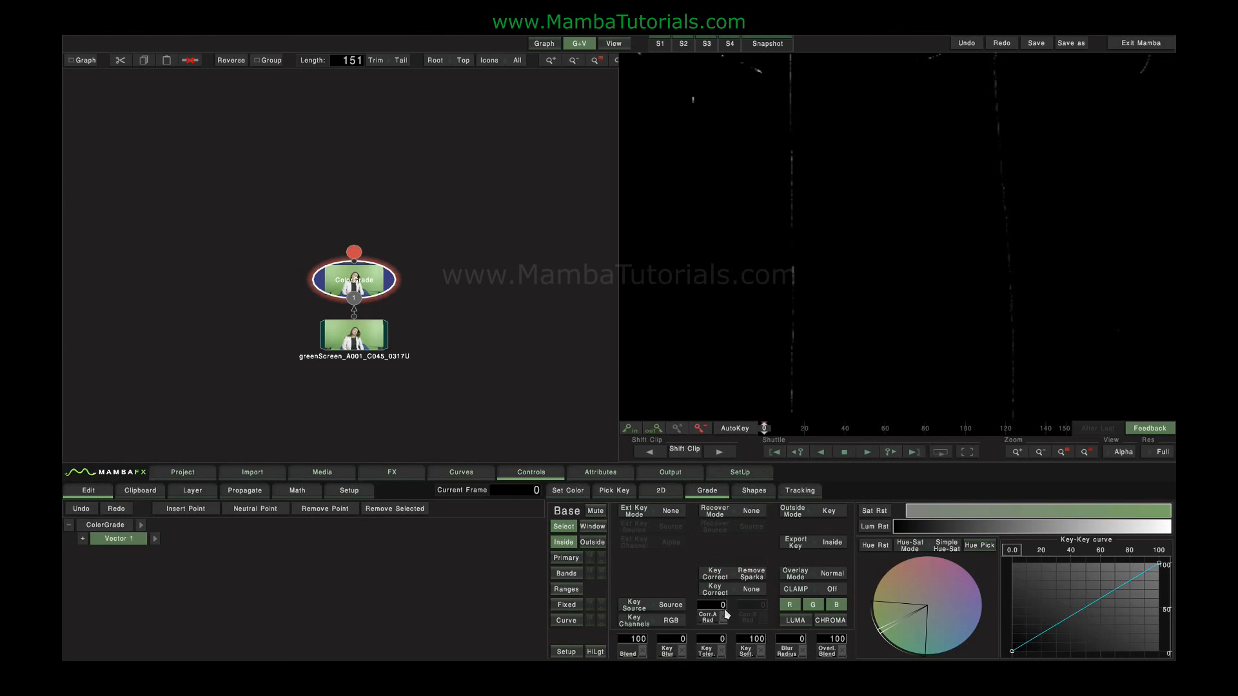
drag(740, 612, 628, 639)
drag(767, 645, 653, 634)
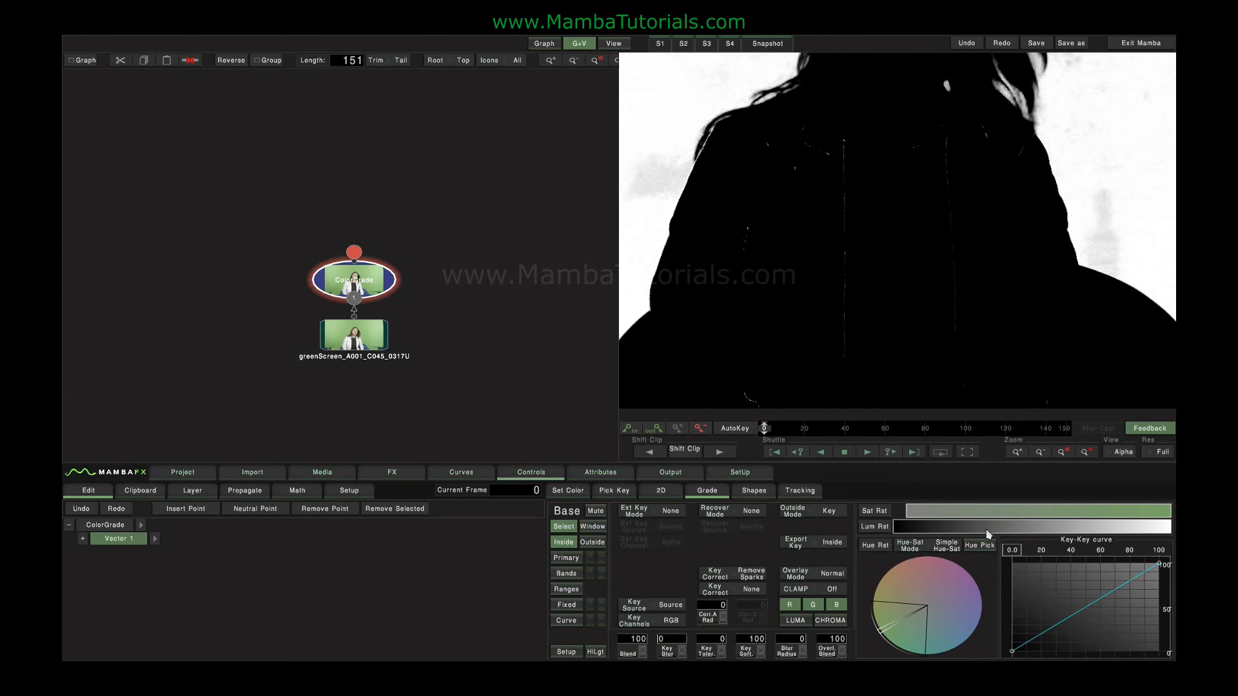
Set the Color Grade selection's external key mode to And.
click(667, 514)
click(659, 447)
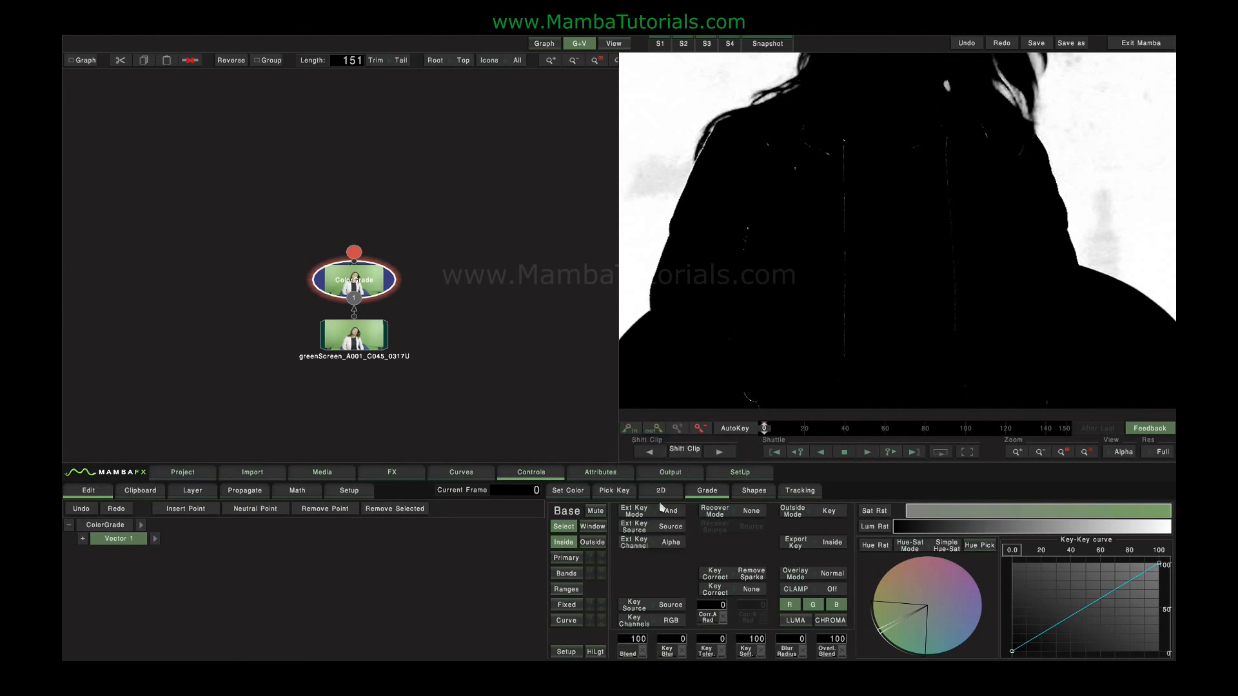